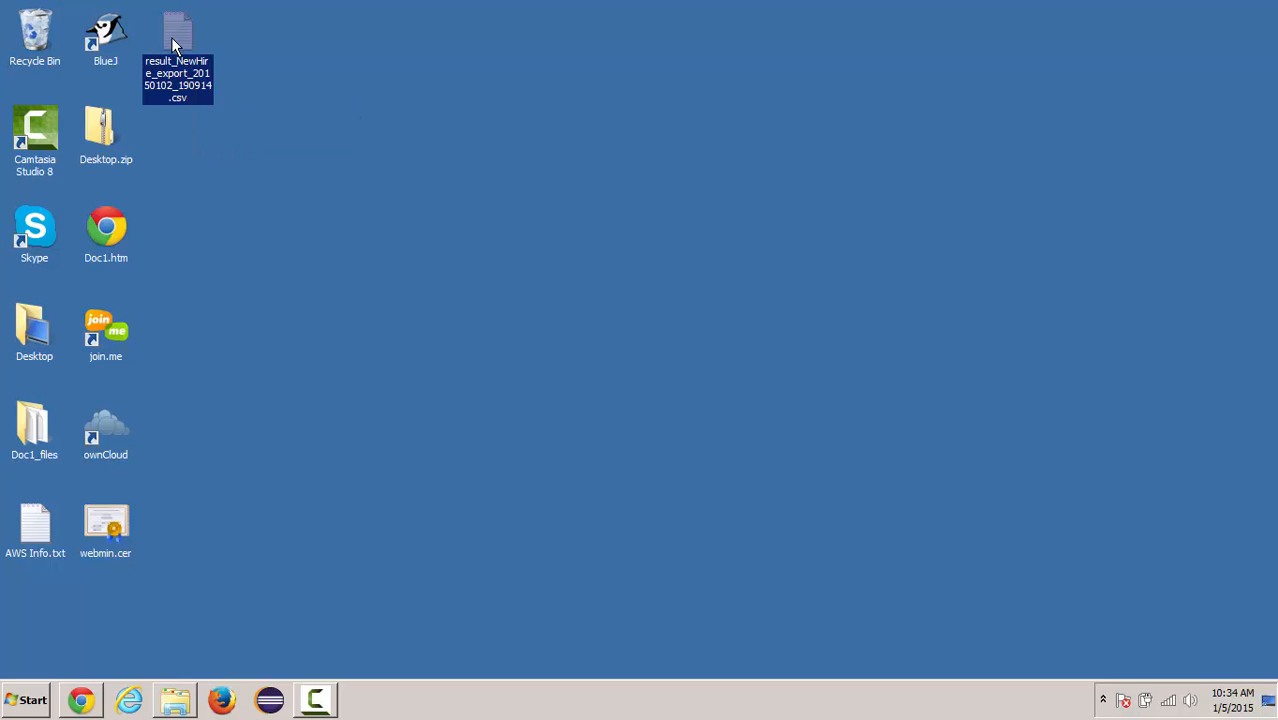
- Open result_NewHire_export_20150102_190914.csv from the desktop in Excel
right_click(172, 45)
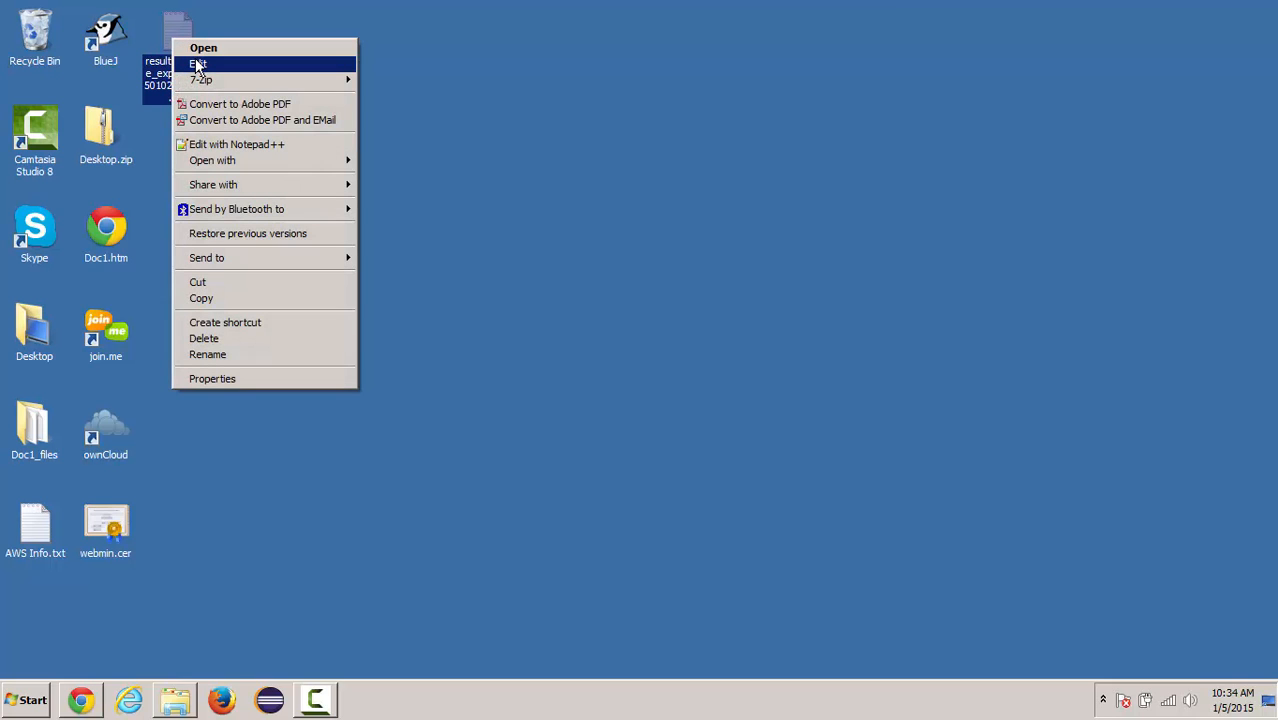
mouse_move(275, 170)
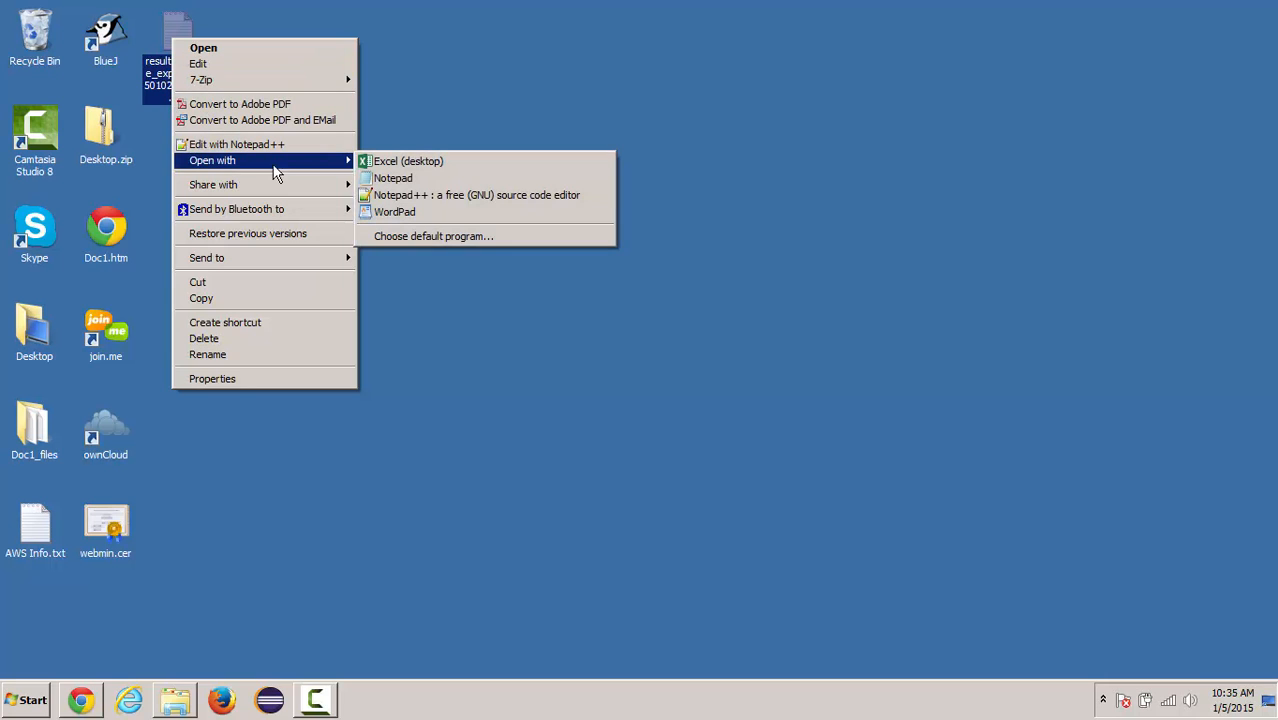
click(377, 164)
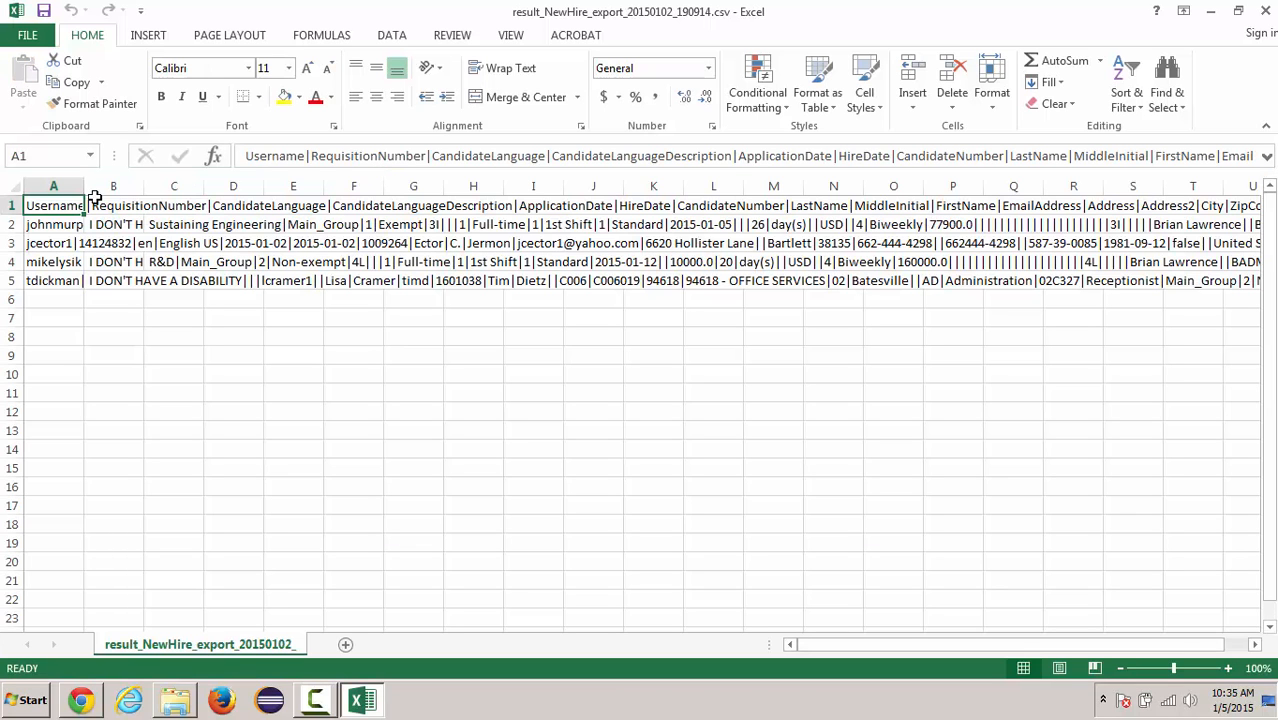
- Split column A with Text to Columns as delimited data, using only "|" as the delimiter and replacing the existing cells
click(66, 185)
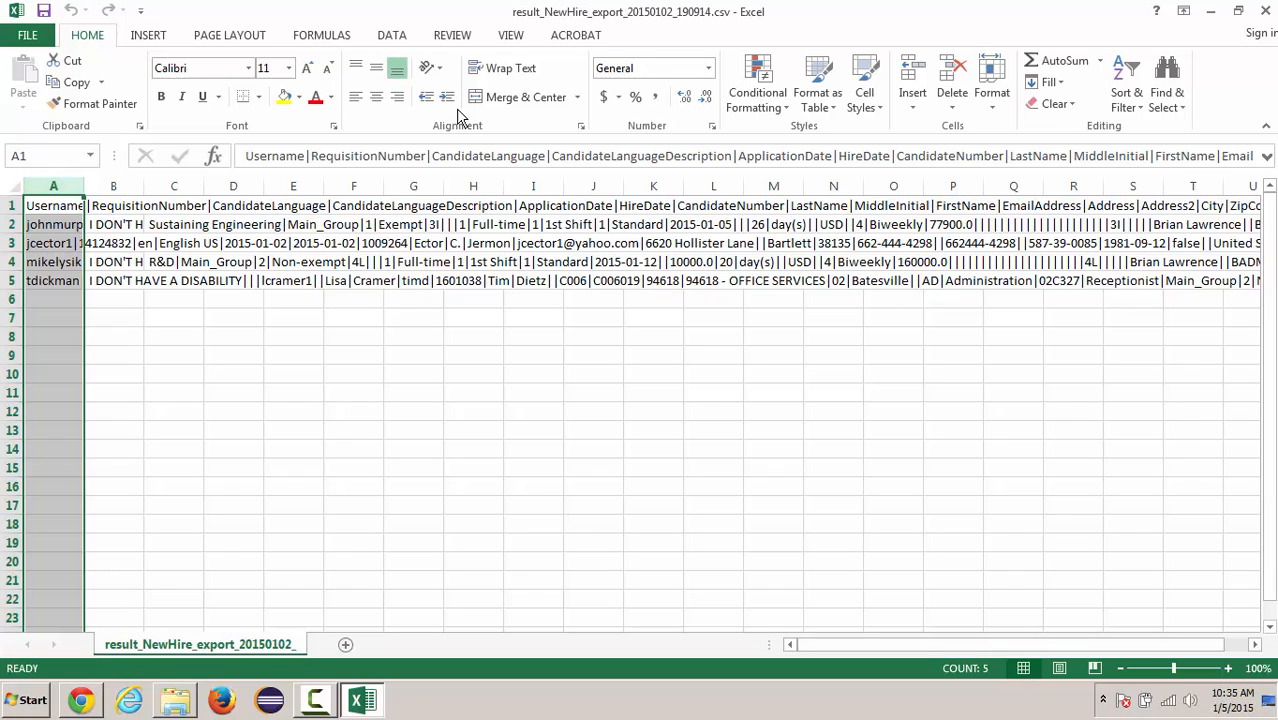
click(398, 37)
click(625, 92)
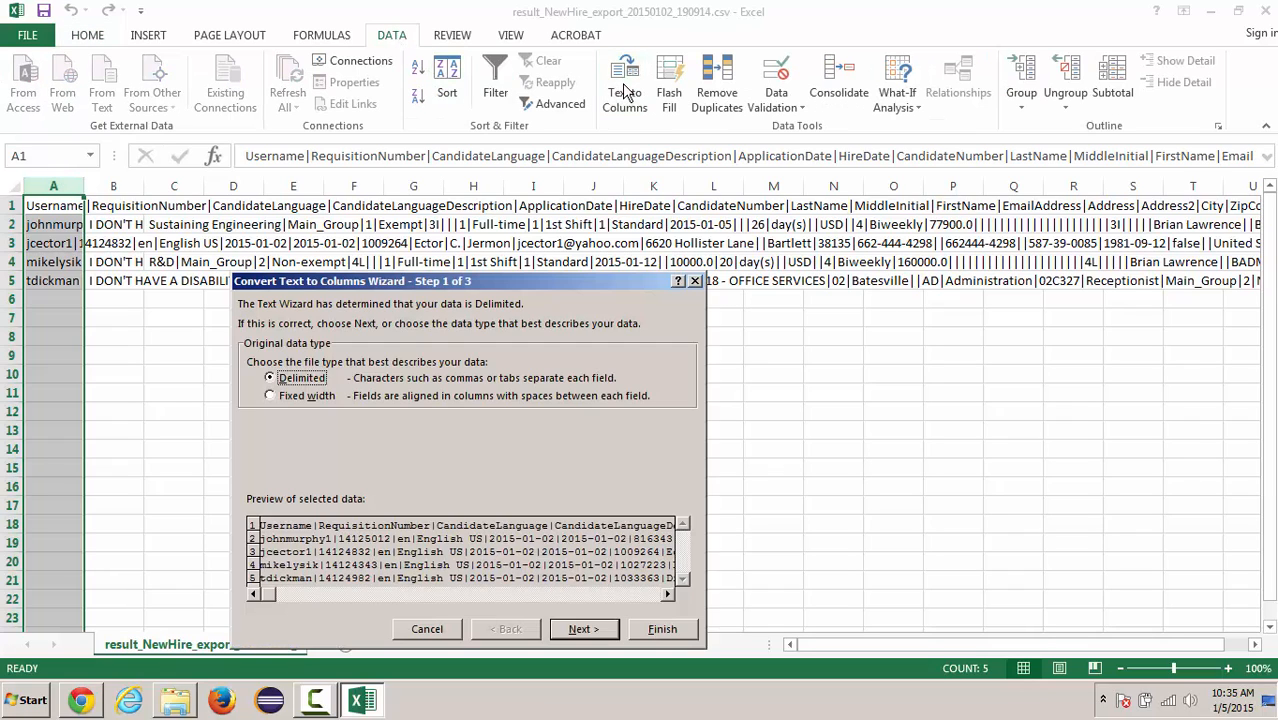
click(576, 631)
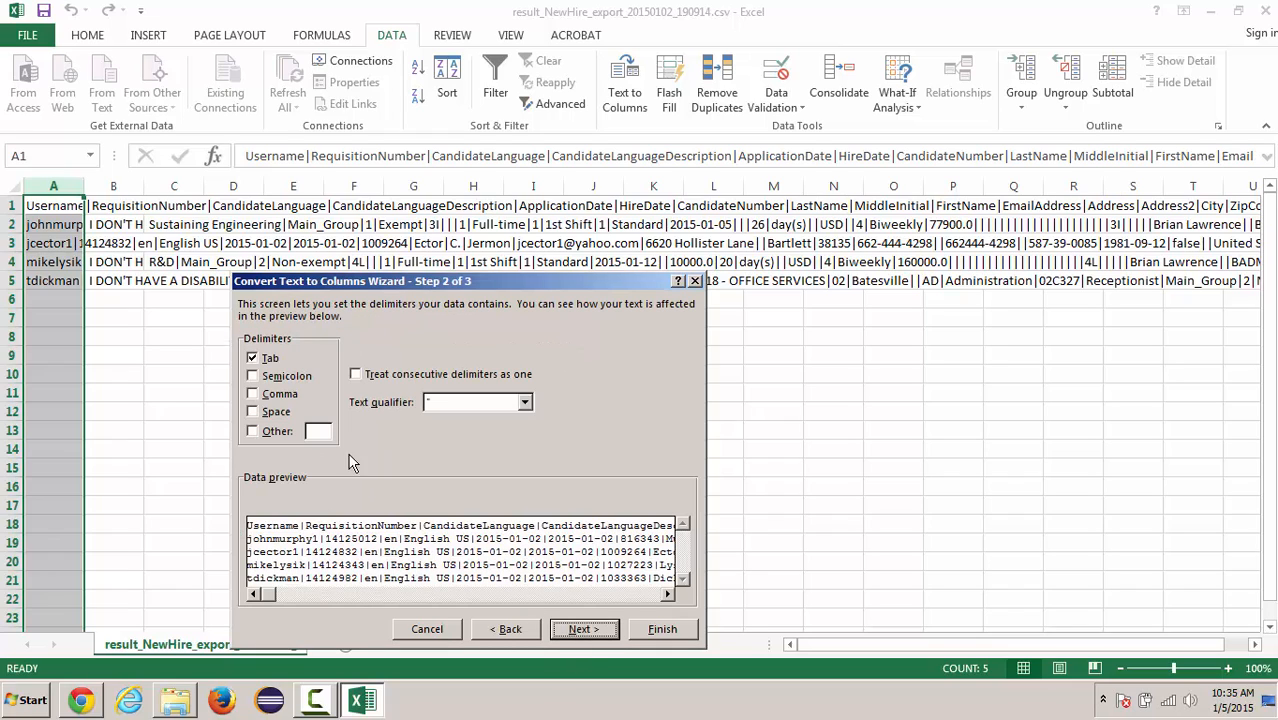
click(253, 359)
click(252, 431)
text(|)
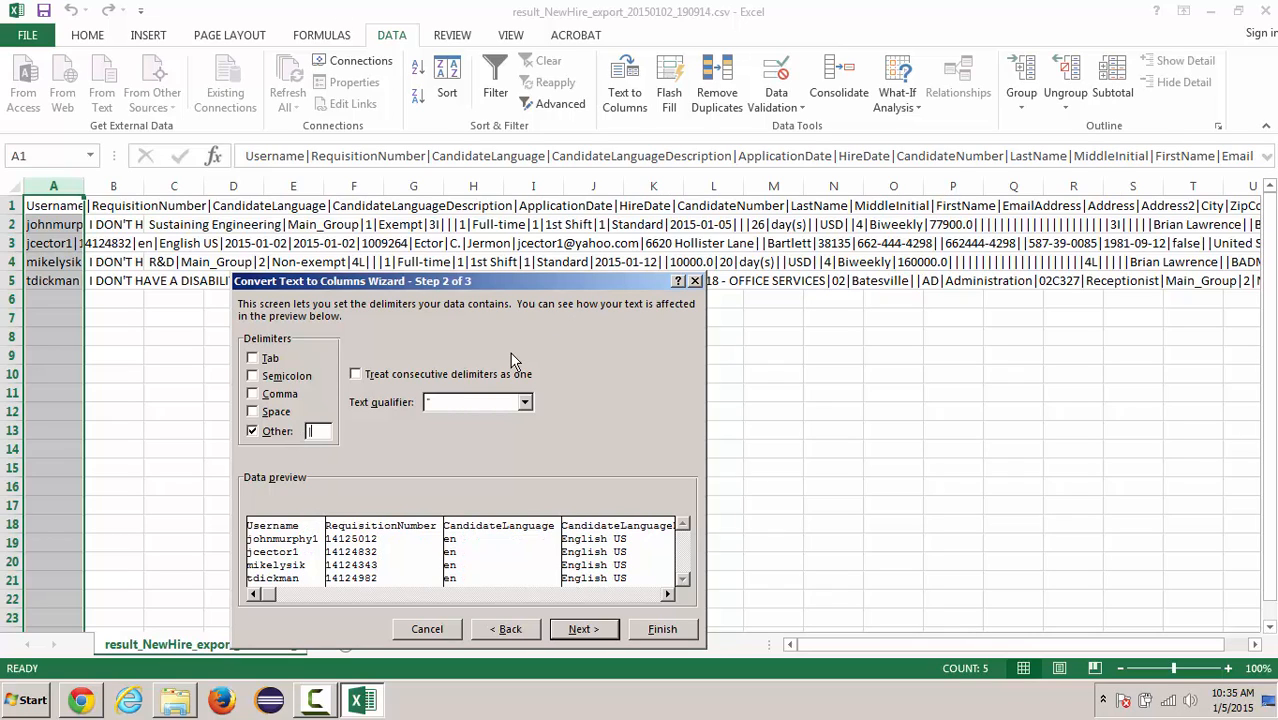
click(580, 629)
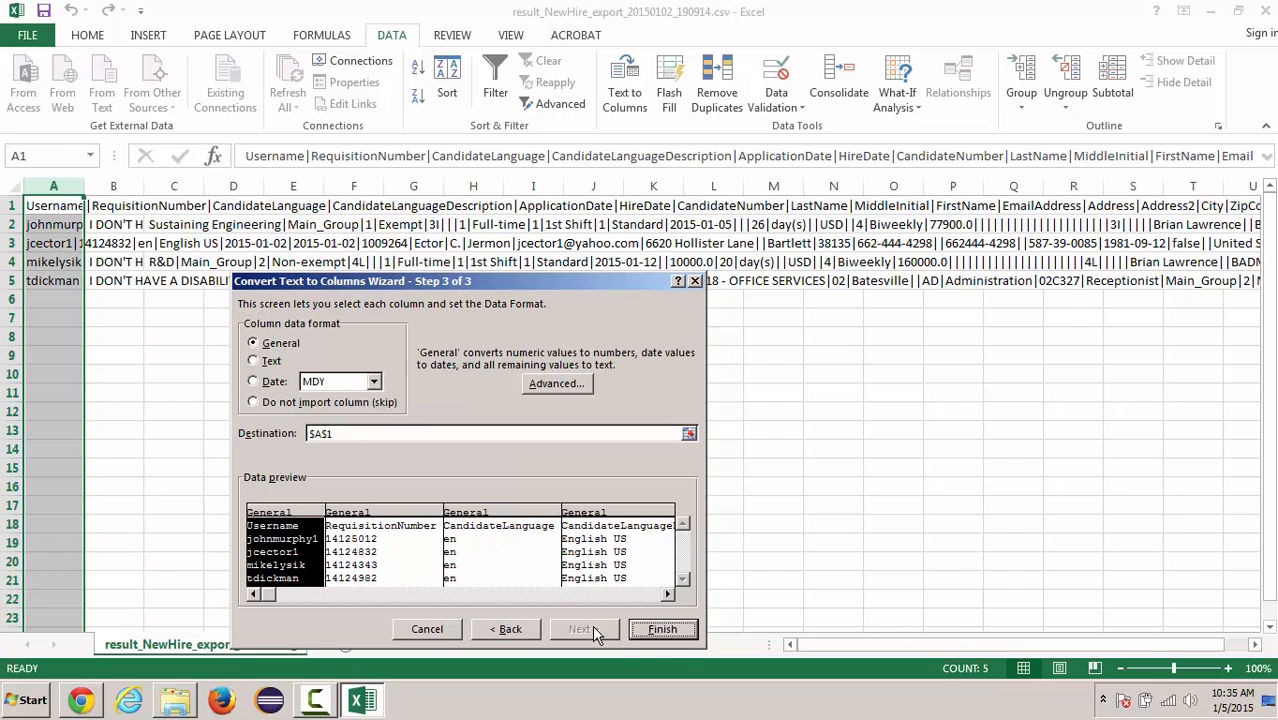
click(665, 630)
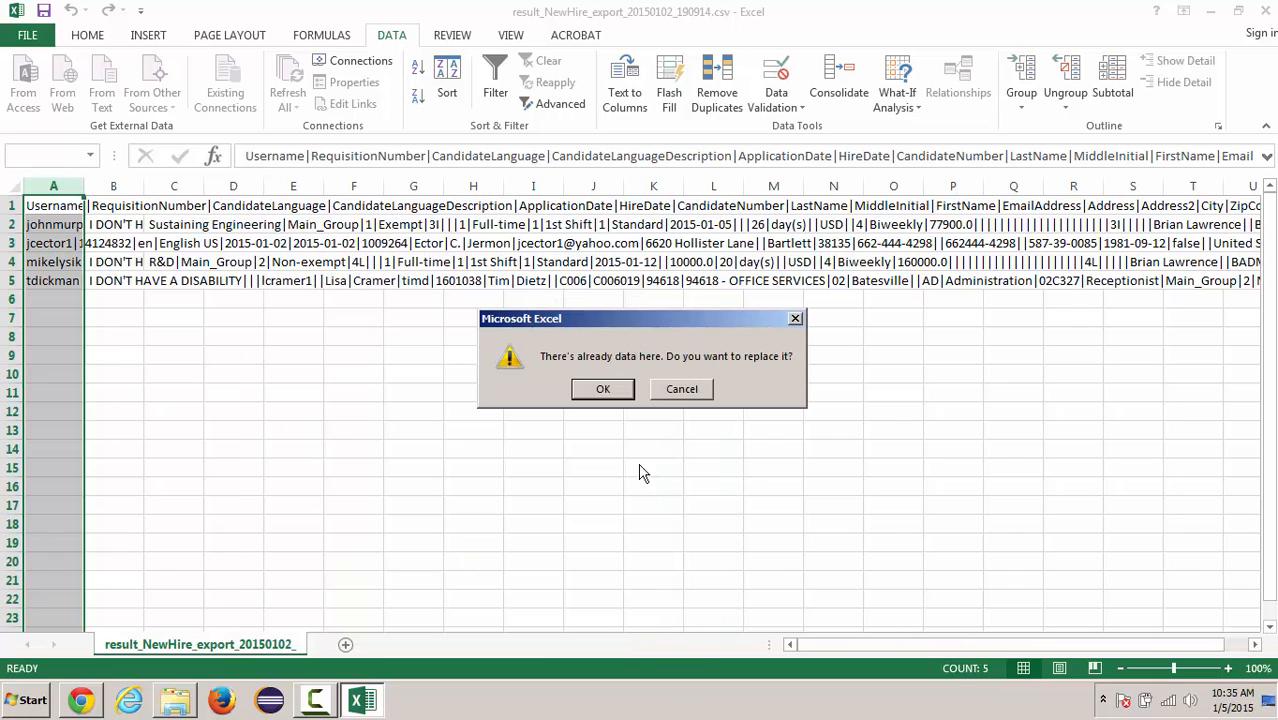
click(606, 391)
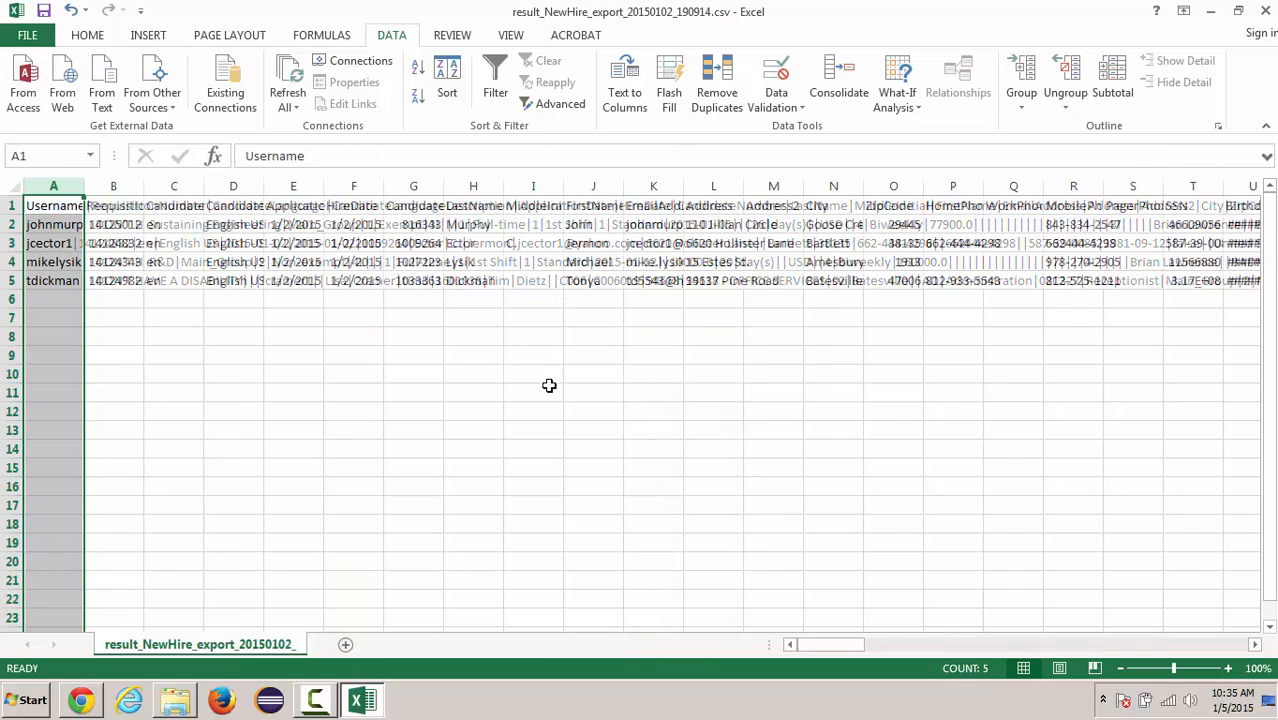
- AutoFit the width of all columns and select the first record's row
click(12, 188)
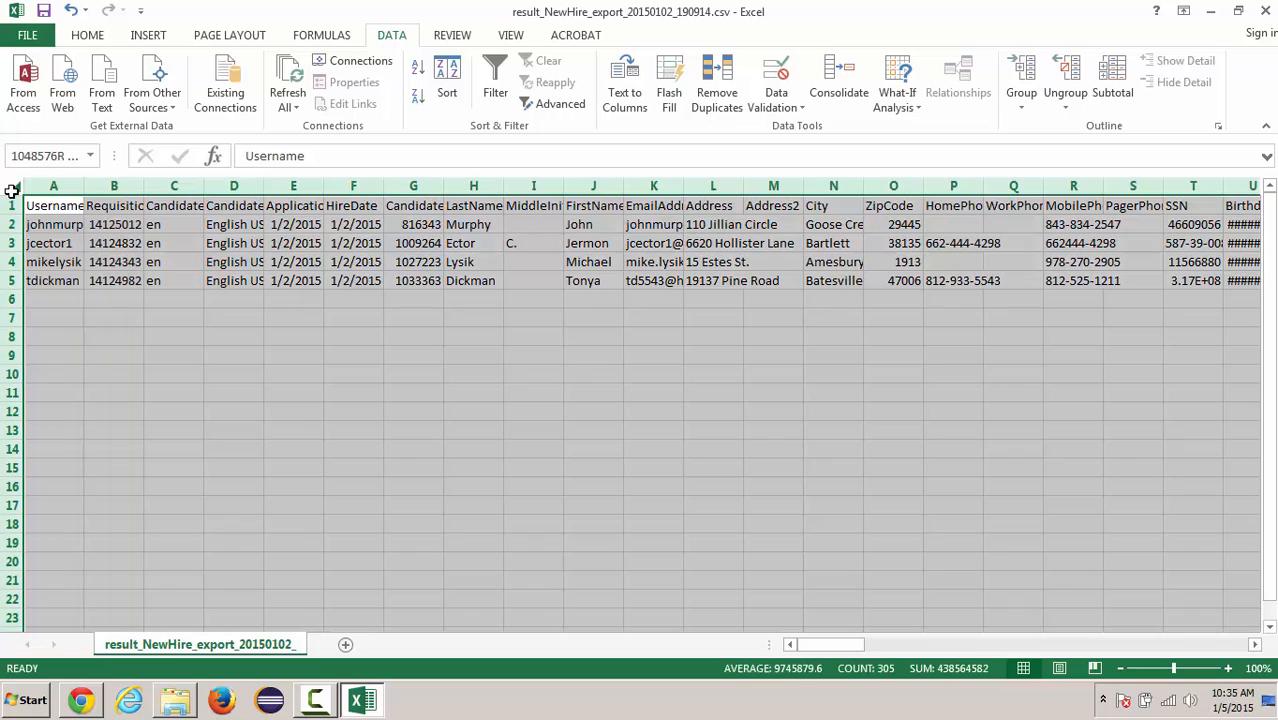
double_click(83, 187)
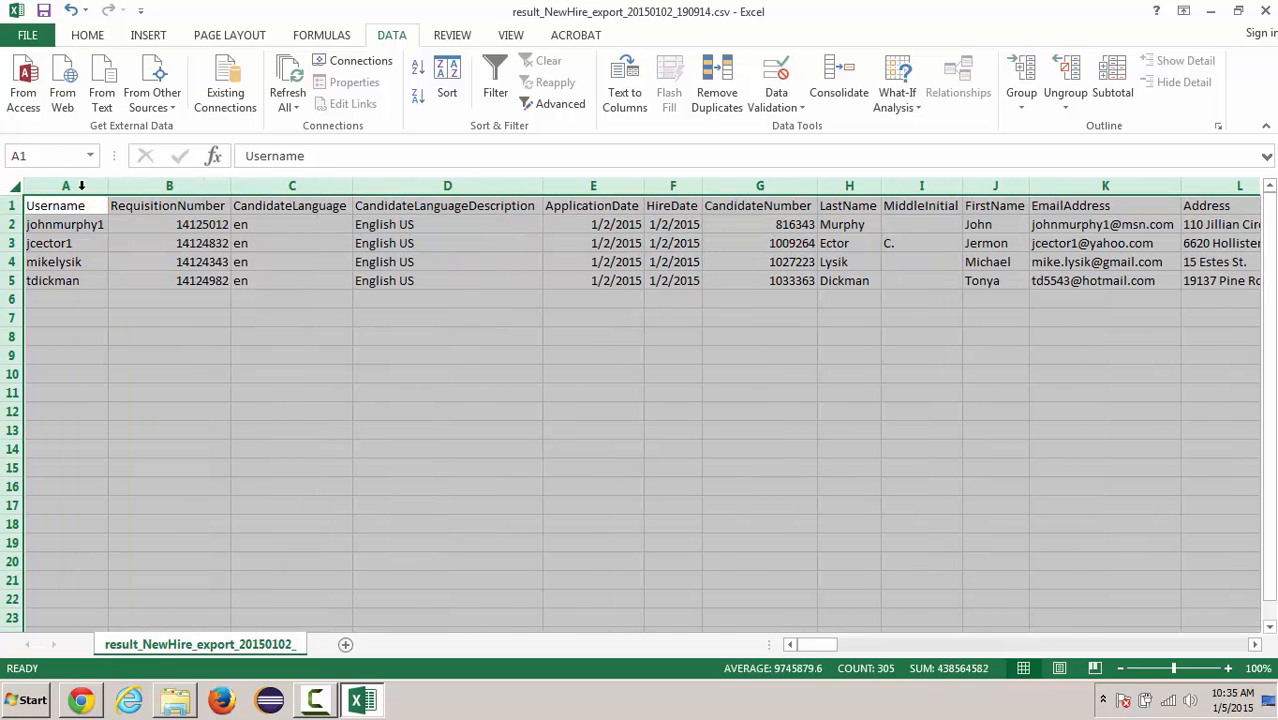
click(14, 224)
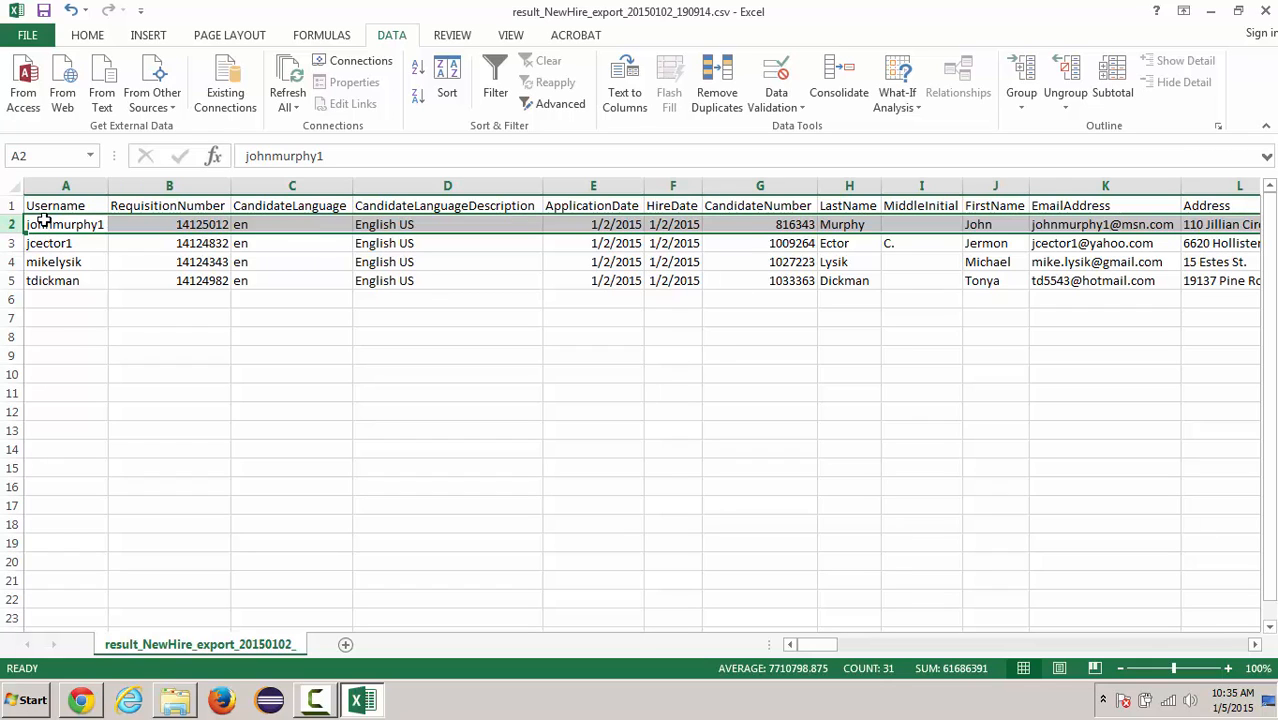
- Follow the first record across the recruitment and EEO fields and check its Disability value in AP2
click(858, 648)
click(893, 648)
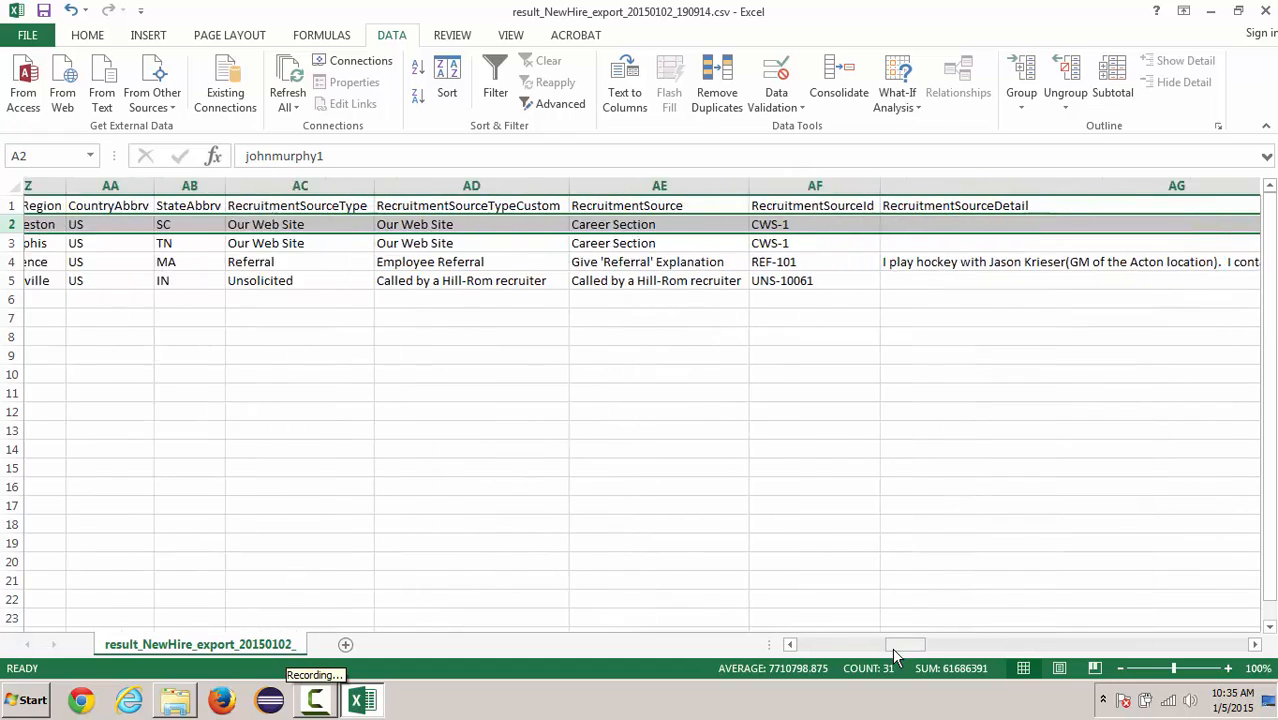
click(1017, 644)
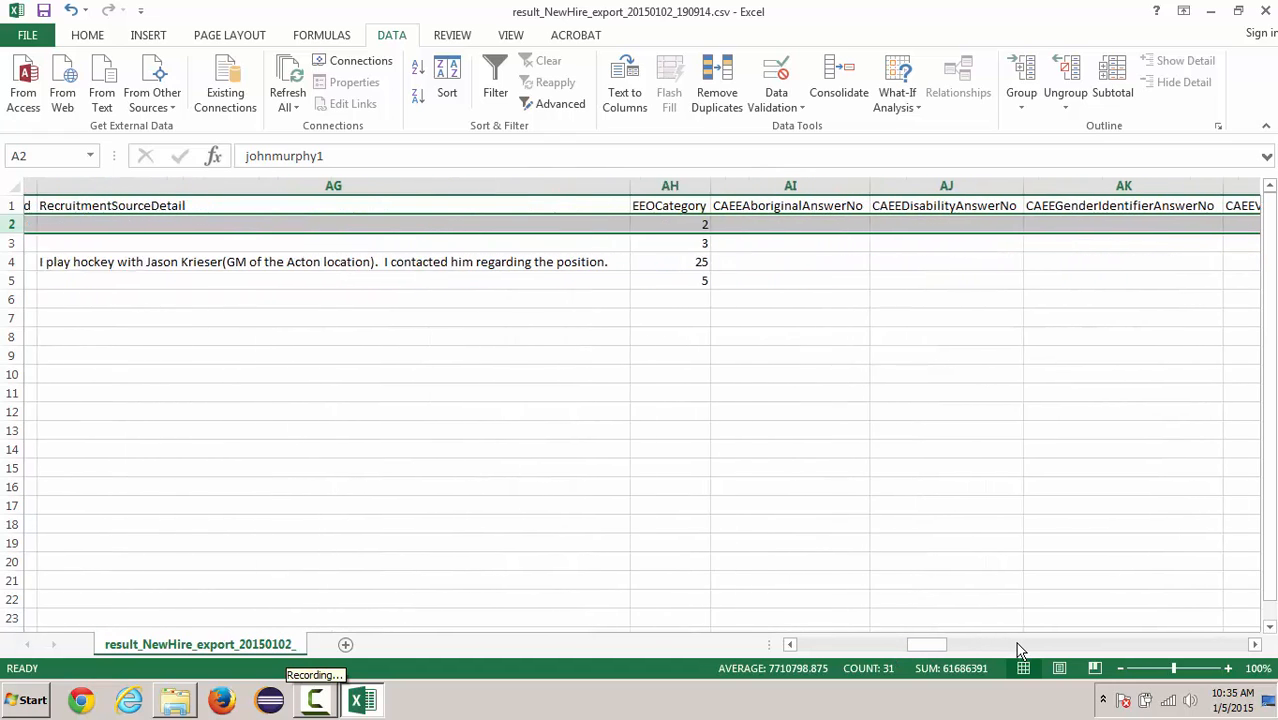
click(1045, 649)
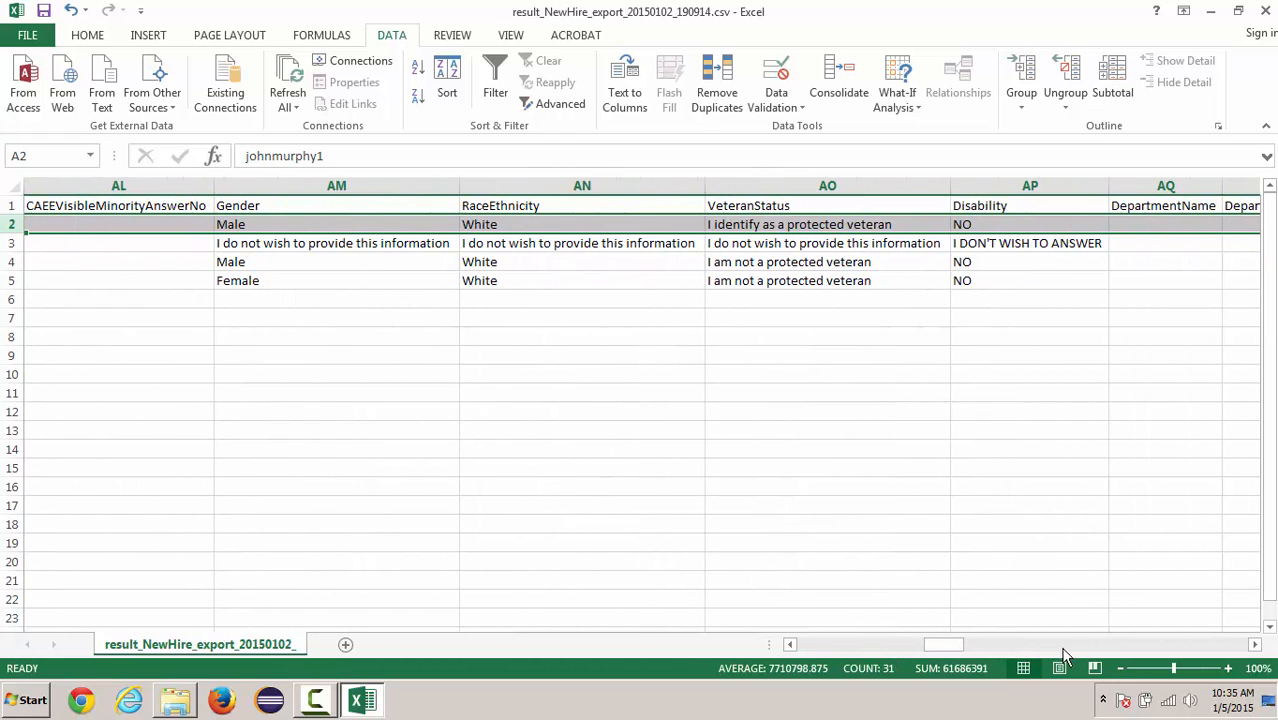
click(1014, 225)
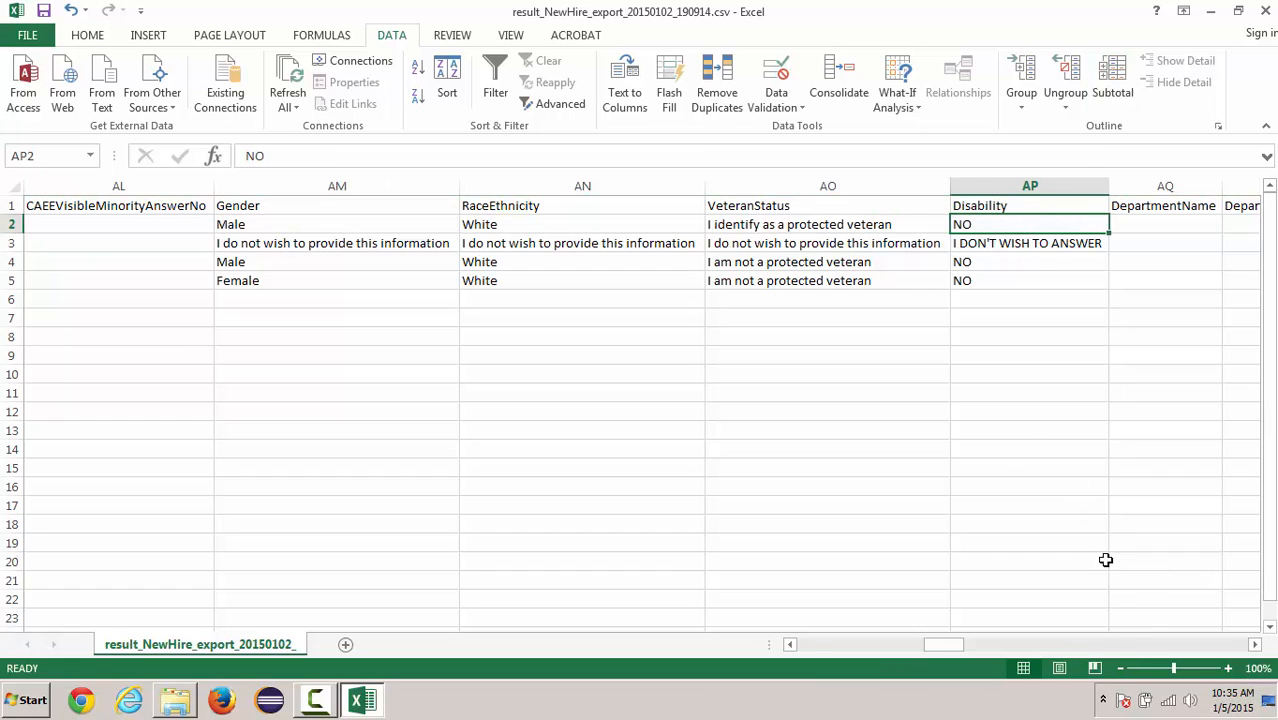
- Examine the records' columns beyond Disability, from the department and recruiter fields to the job fields, and return to the recruitment source columns
click(1008, 645)
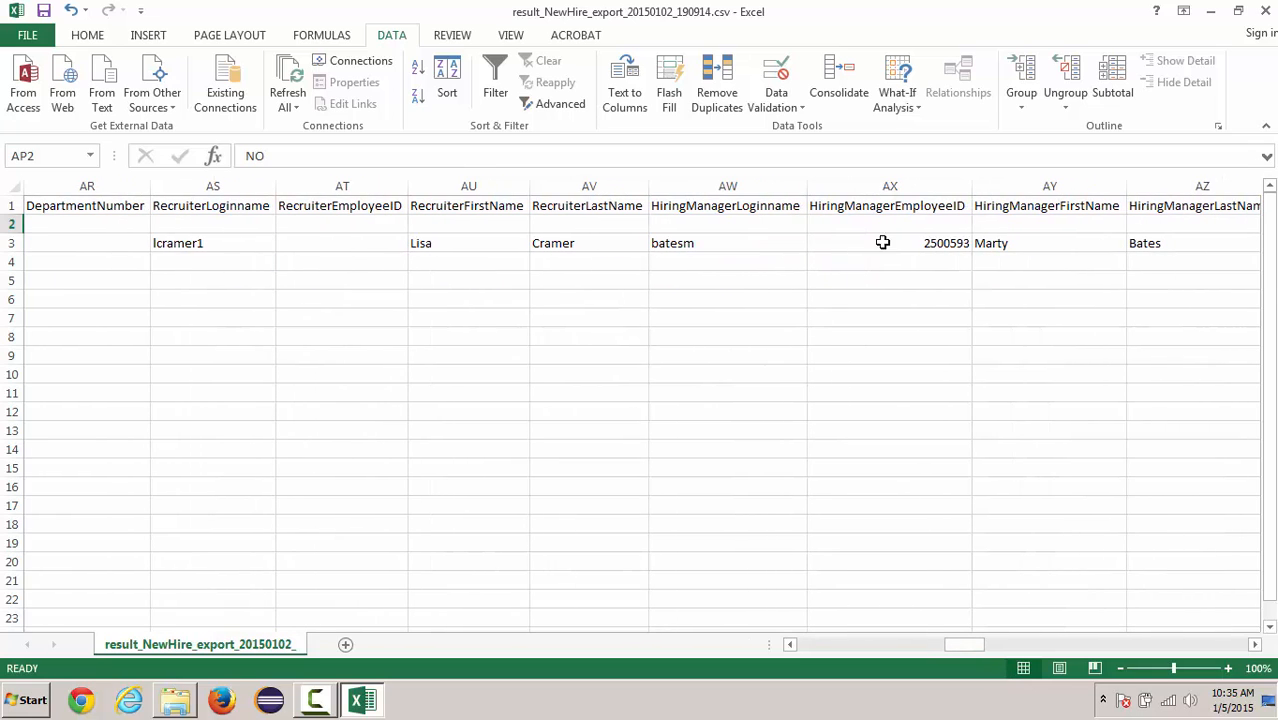
click(1080, 645)
click(1080, 647)
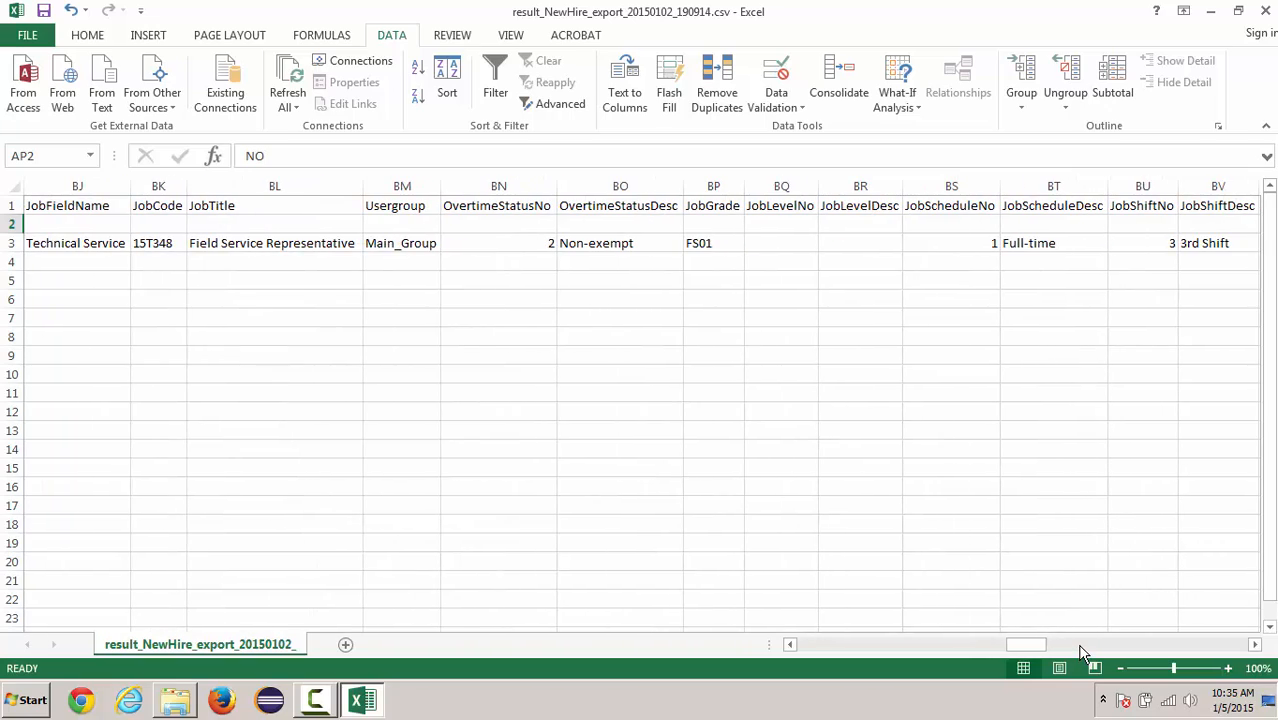
click(1081, 647)
drag(1083, 651, 915, 673)
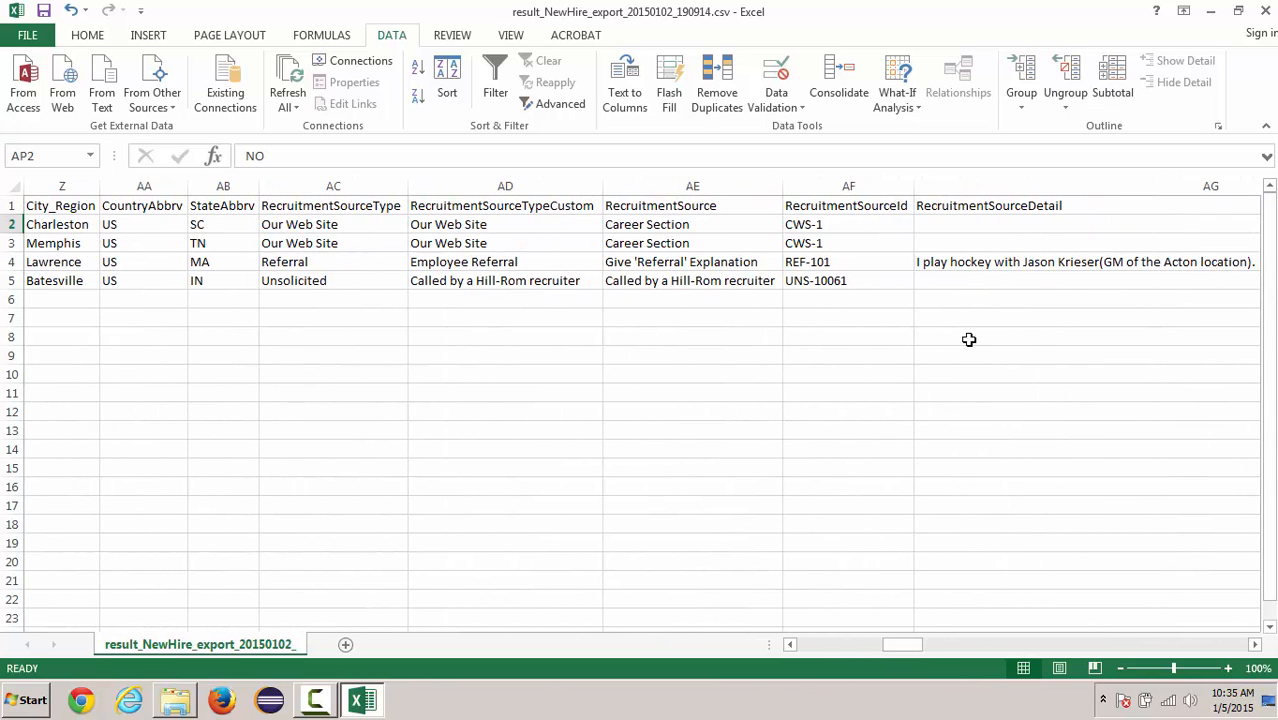
- Cancel closing the workbook and minimize it to show the desktop
click(1264, 11)
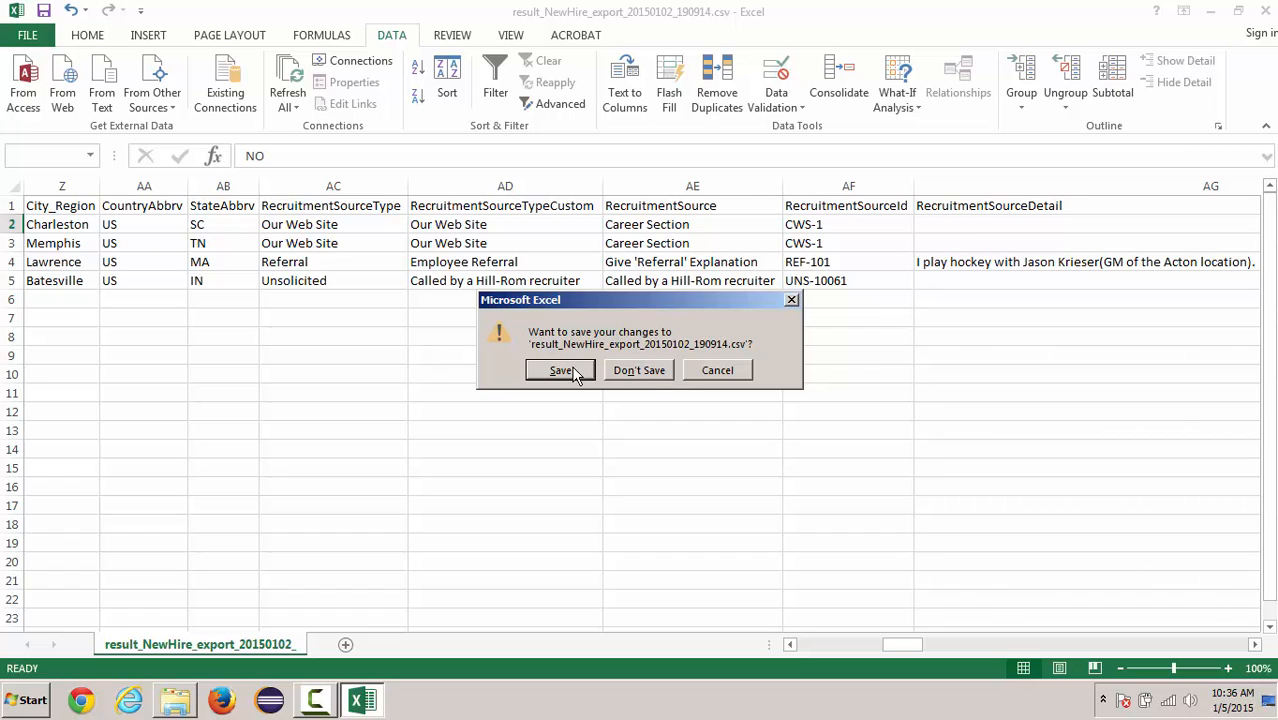
click(722, 373)
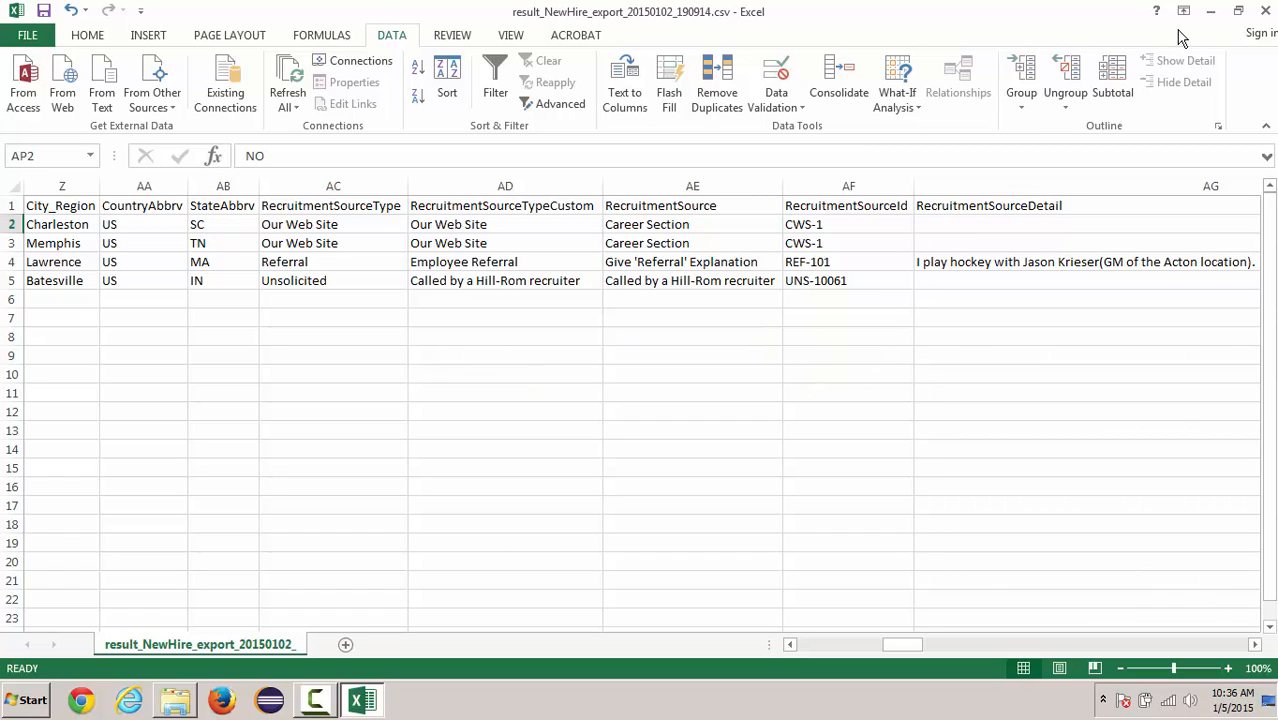
click(1210, 11)
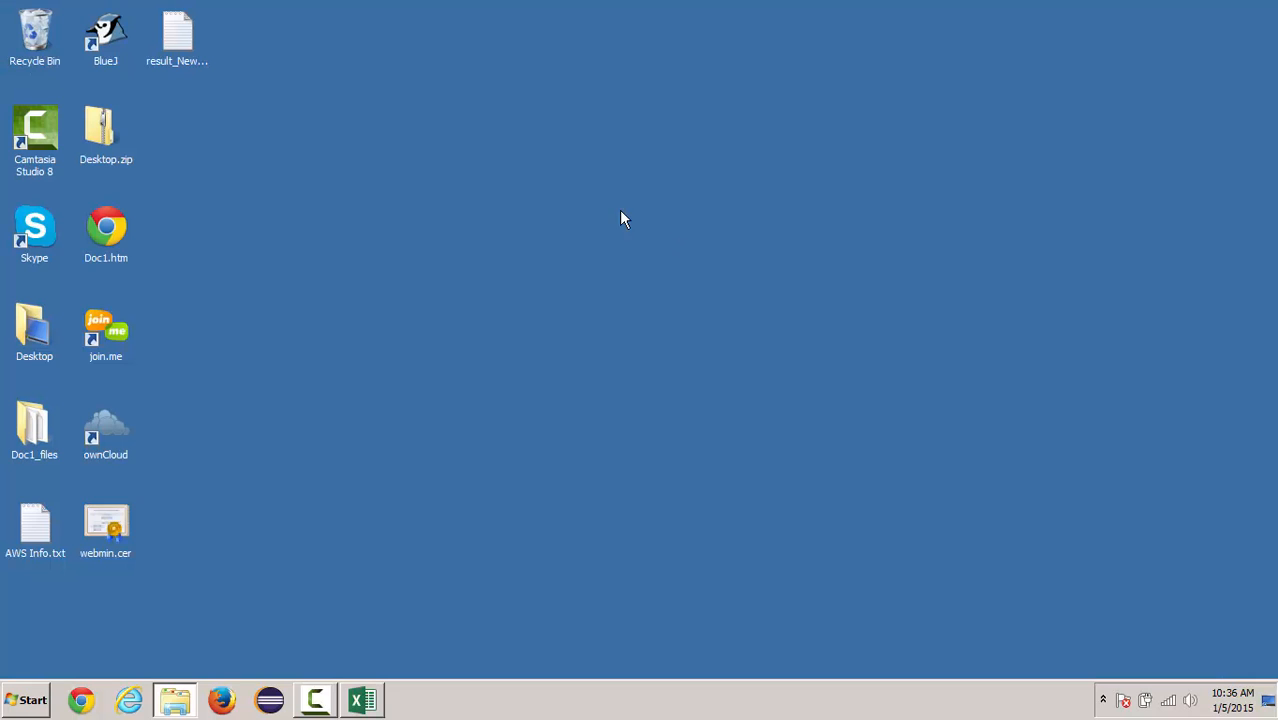
- Open the new-hire CSV file in Notepad++ and highlight the first record's username and "I identify as a protected veteran" value
double_click(180, 30)
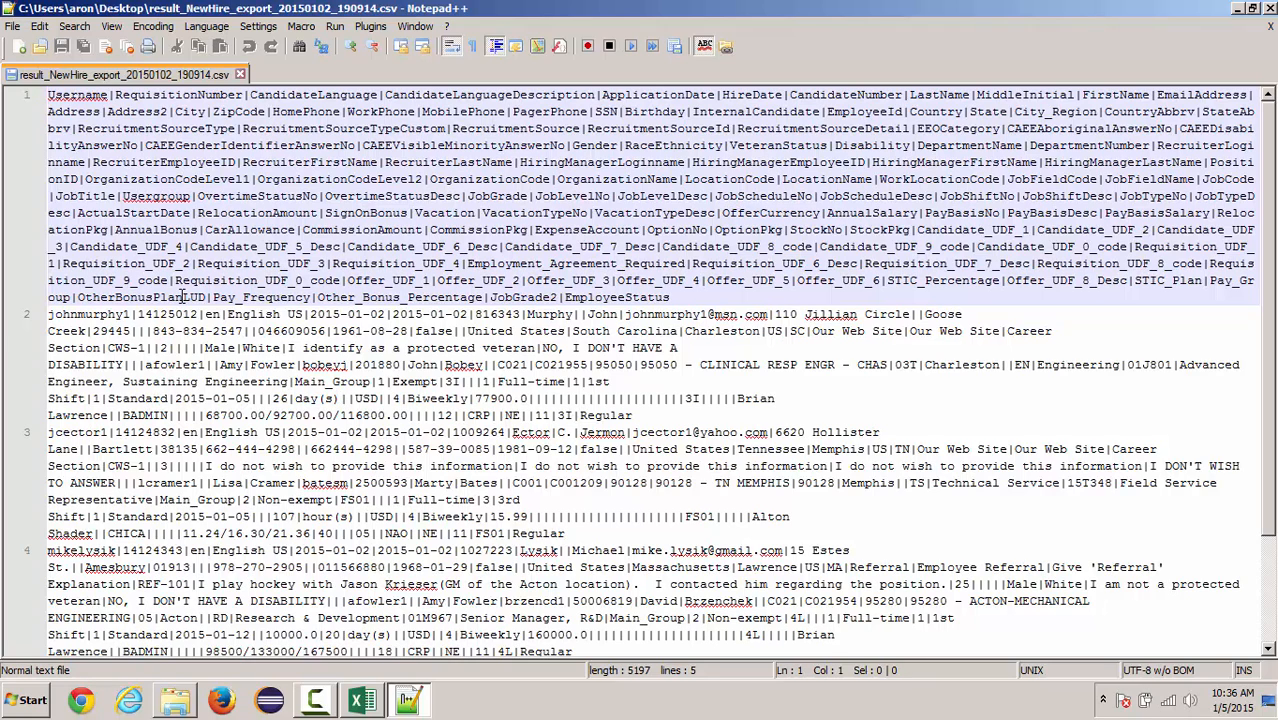
double_click(84, 316)
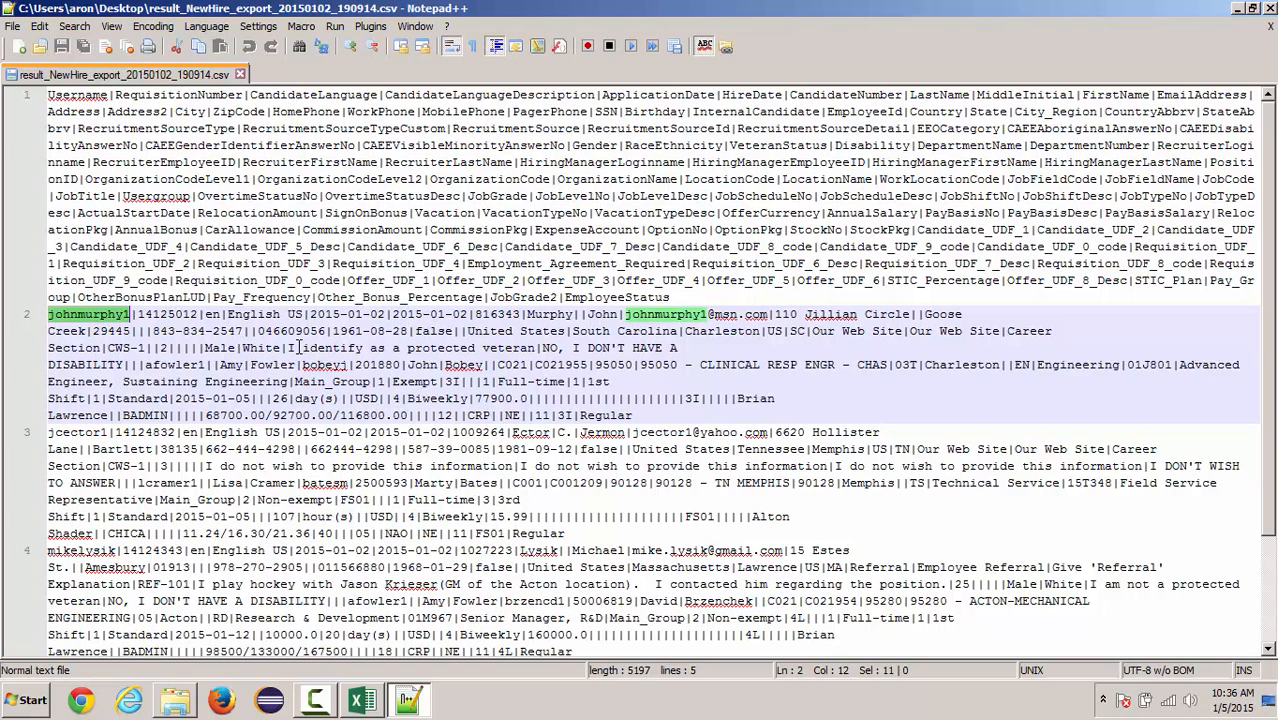
drag(288, 347, 537, 349)
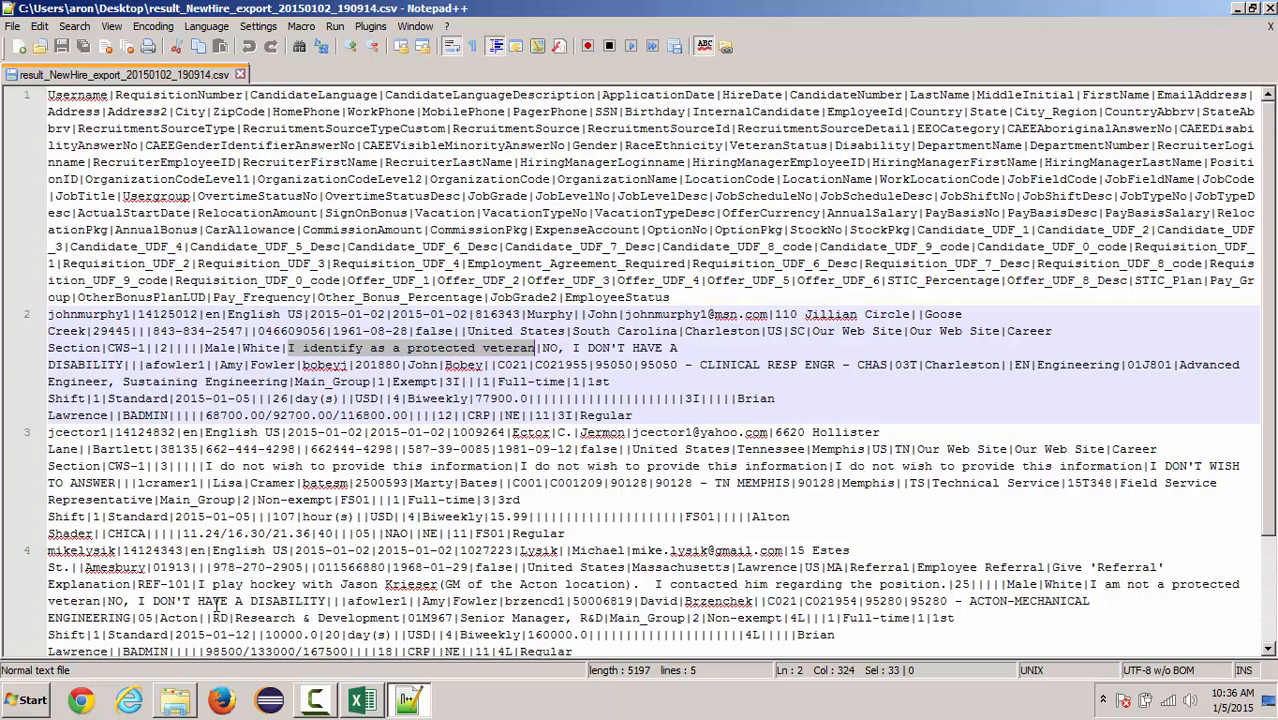
- Switch to the Excel workbook and check the first record's VeteranStatus and Disability cells, AO2 and AP2
key(alt+Tab)
key(alt+Tab)
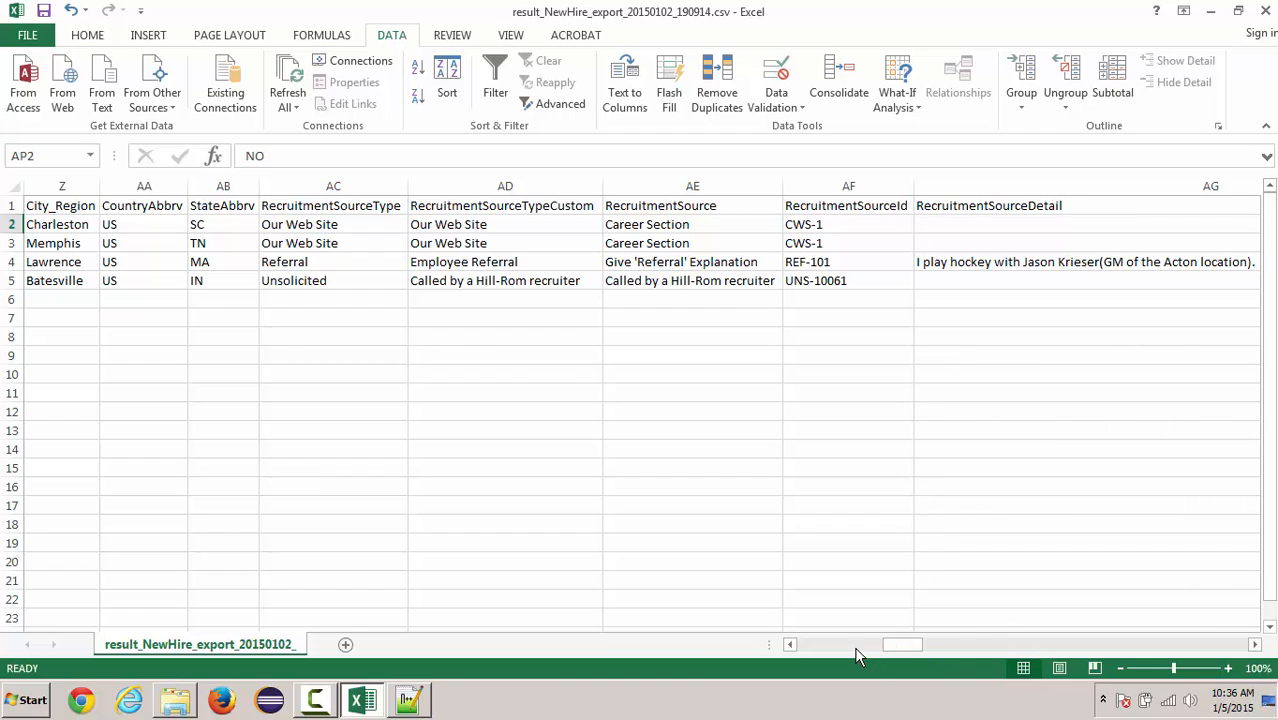
click(945, 647)
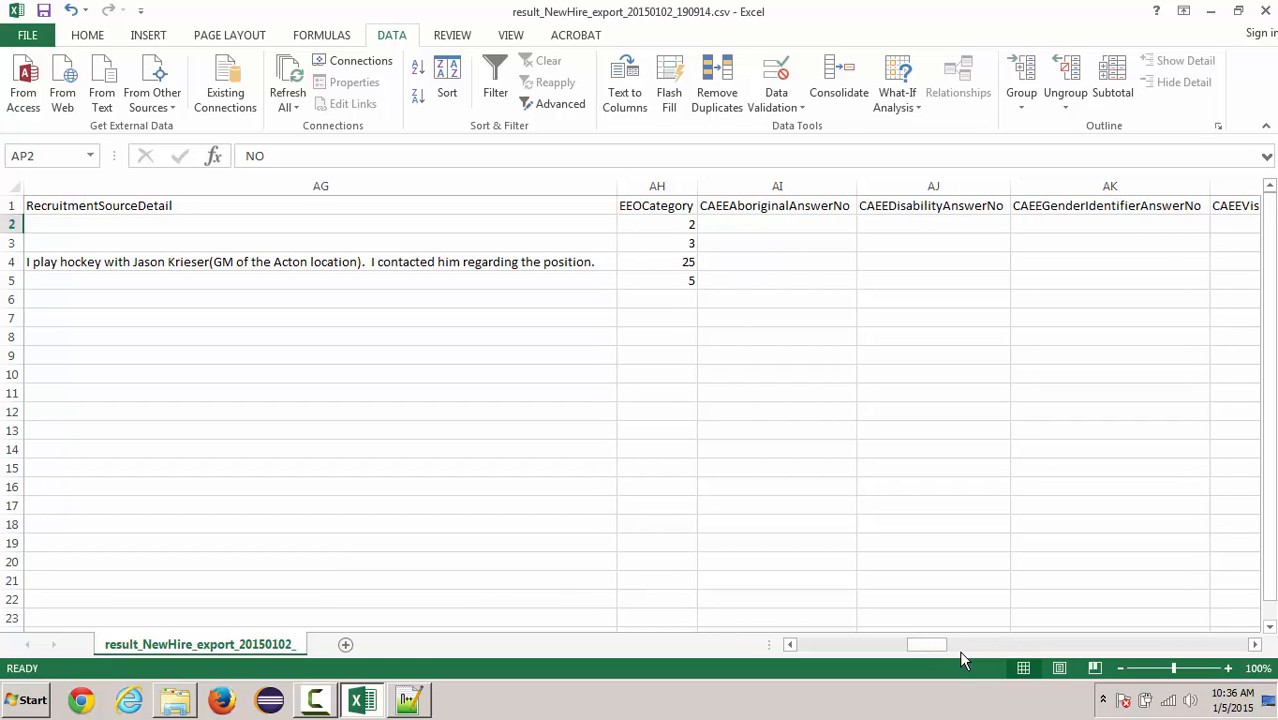
click(964, 646)
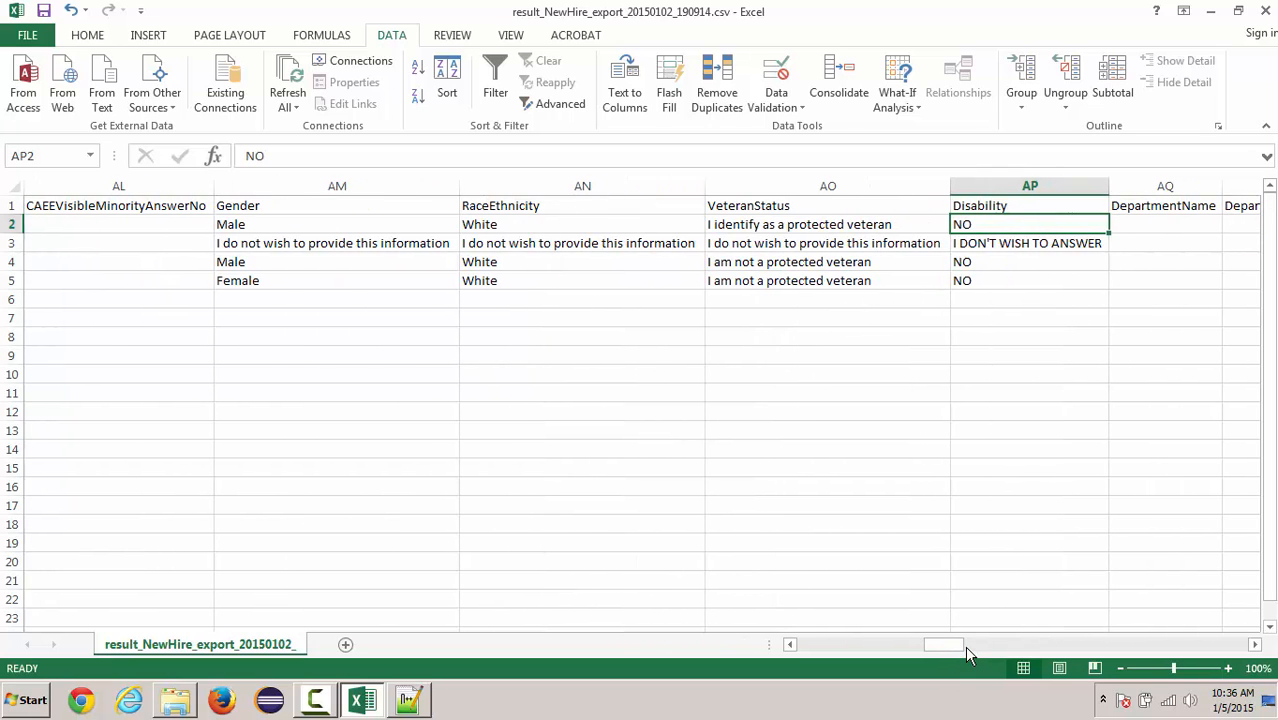
click(782, 245)
click(775, 226)
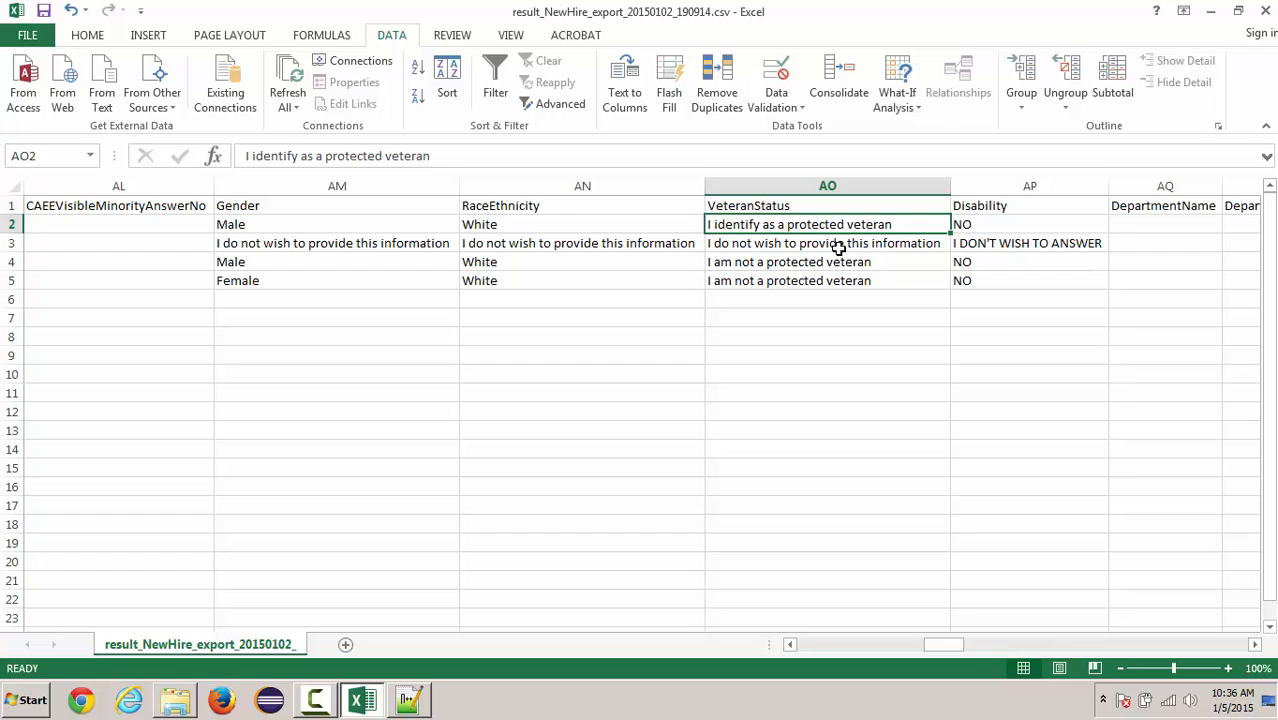
click(984, 226)
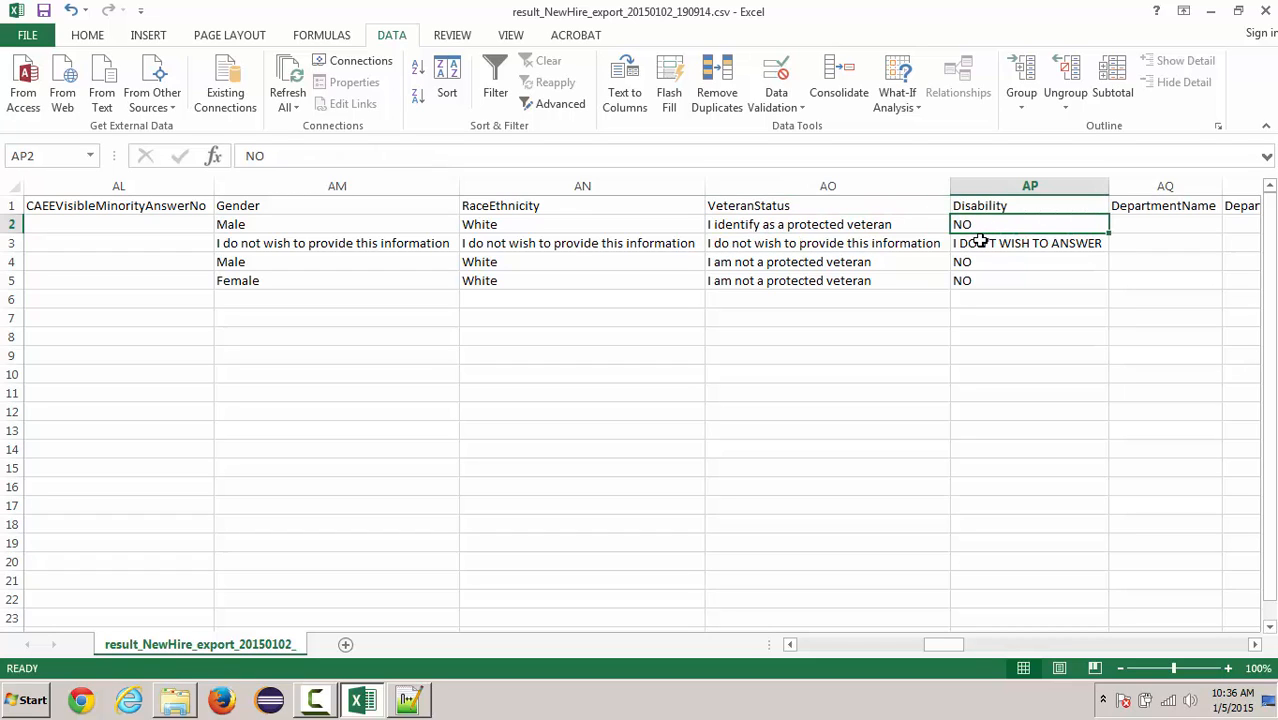
- Highlight the first record's "NO, I DON'T HAVE A DISABILITY" value in Notepad++ and return to the Excel workbook
click(425, 706)
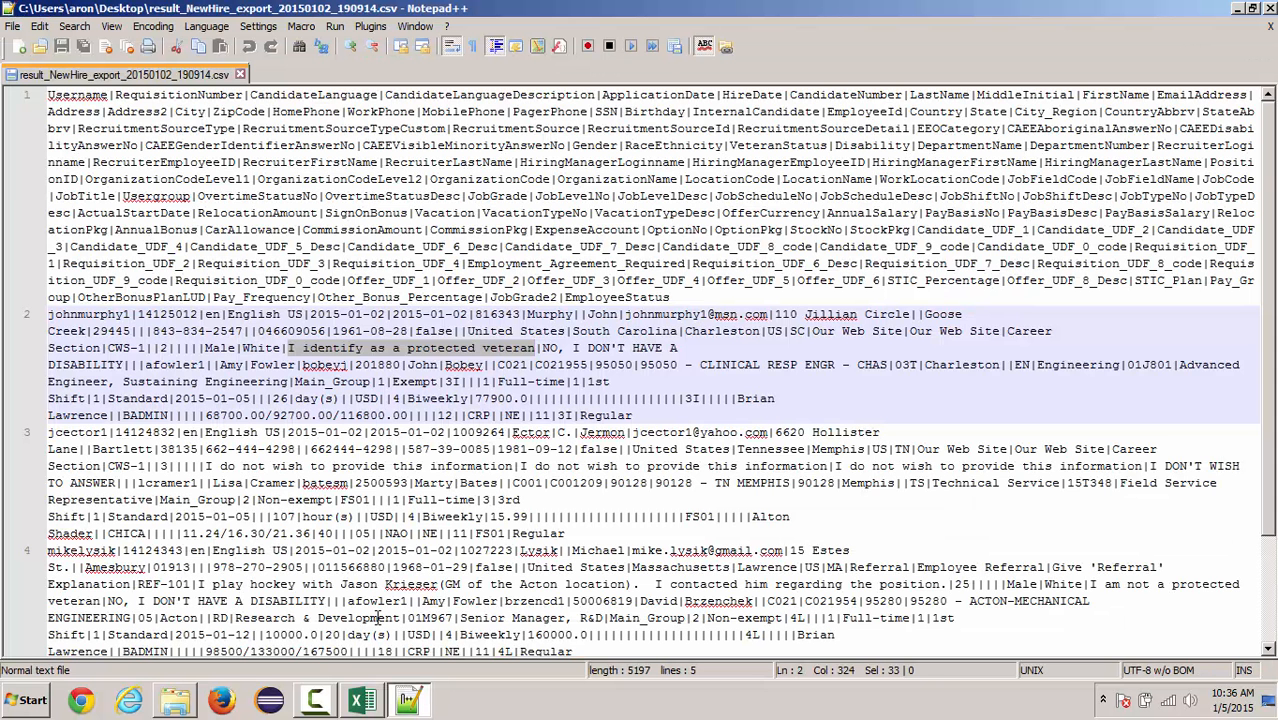
drag(541, 348, 123, 364)
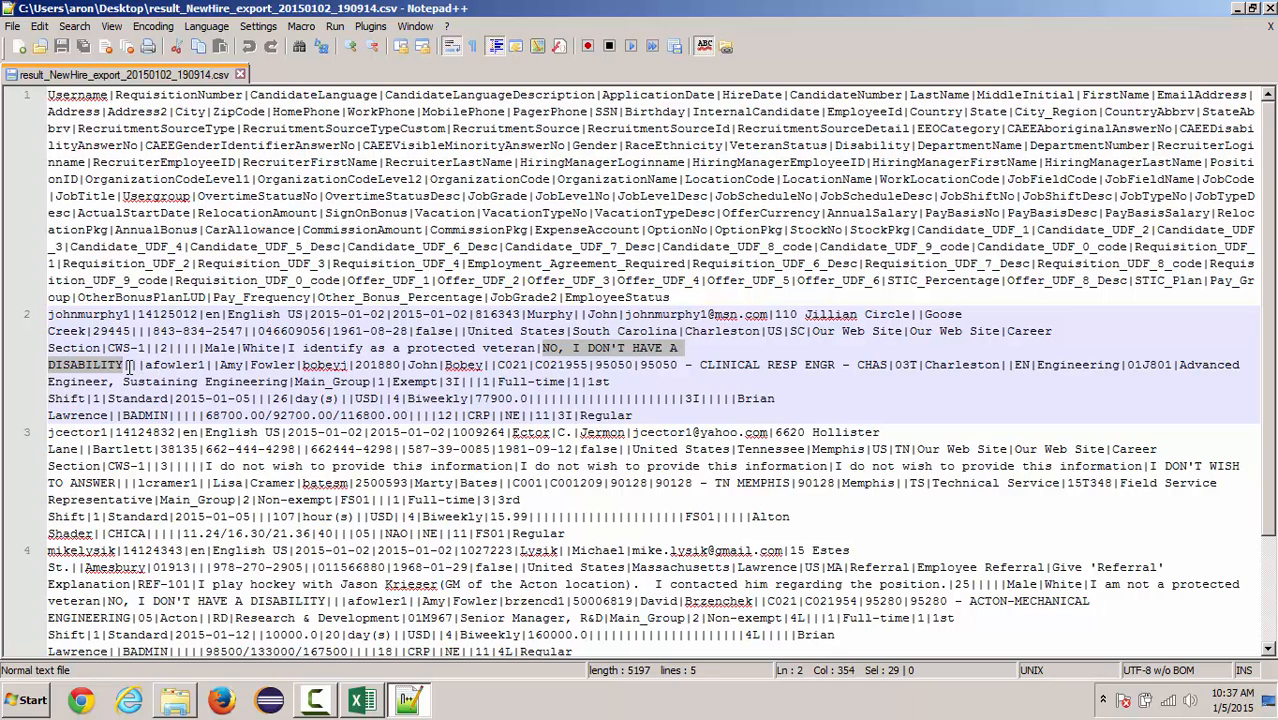
click(364, 702)
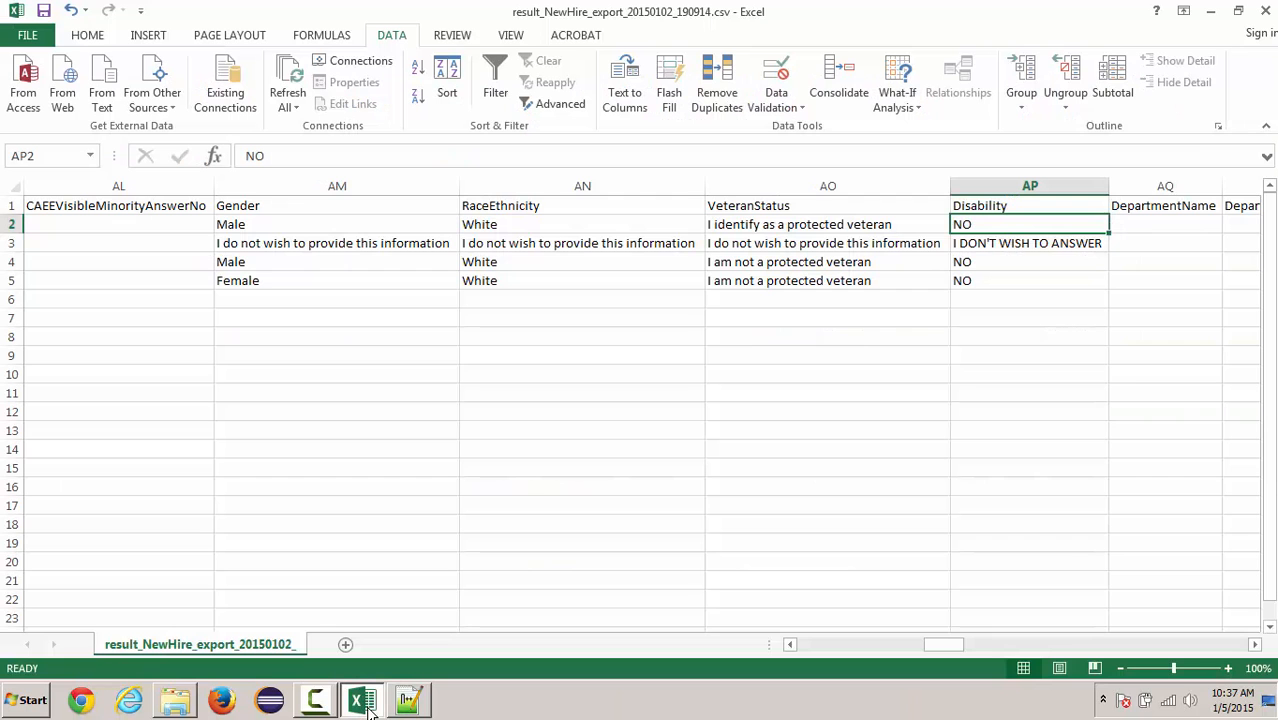
- Compare the first record's RecruiterLoginname cell in Excel with the recruiter login after the disability value in Notepad++
click(1254, 644)
click(1254, 644)
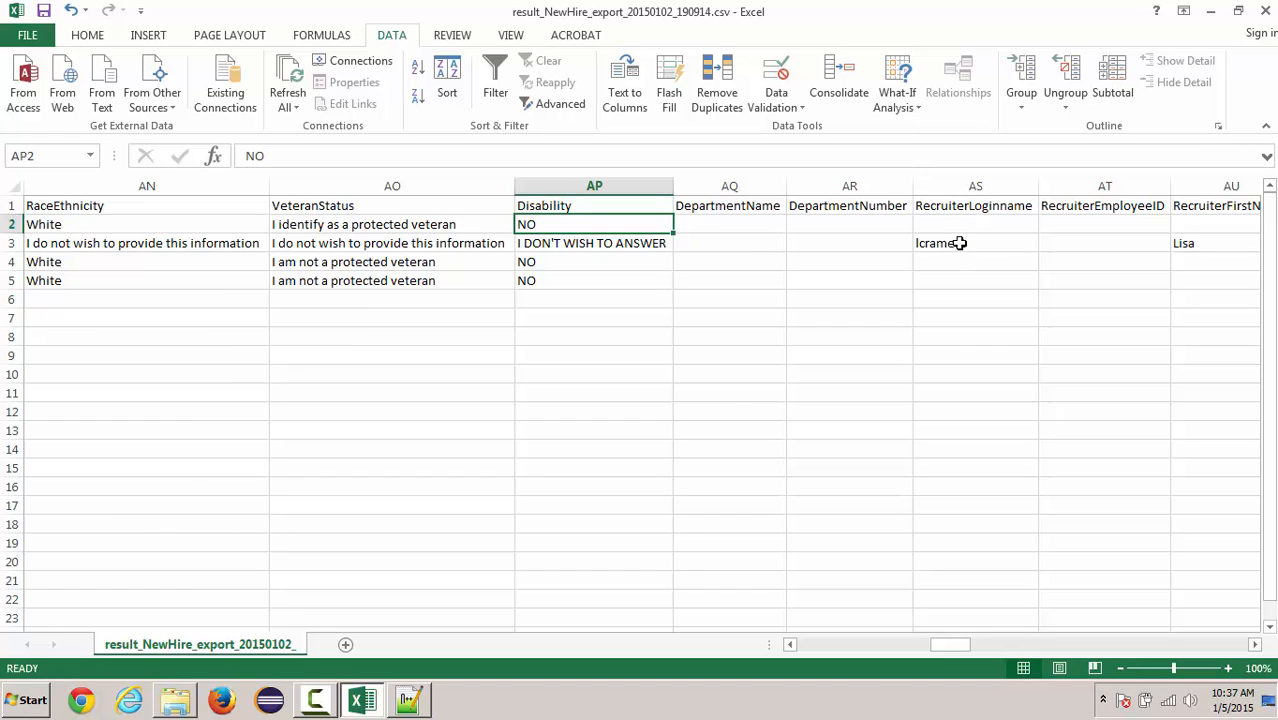
click(425, 706)
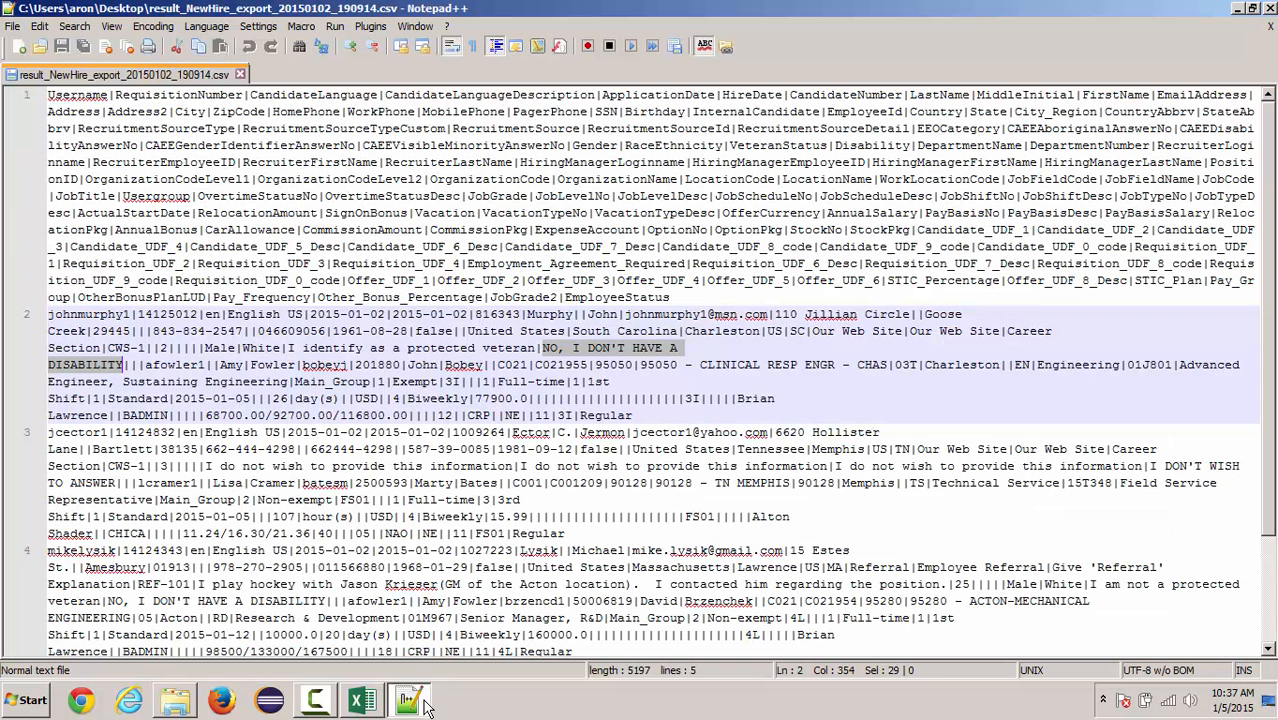
double_click(170, 366)
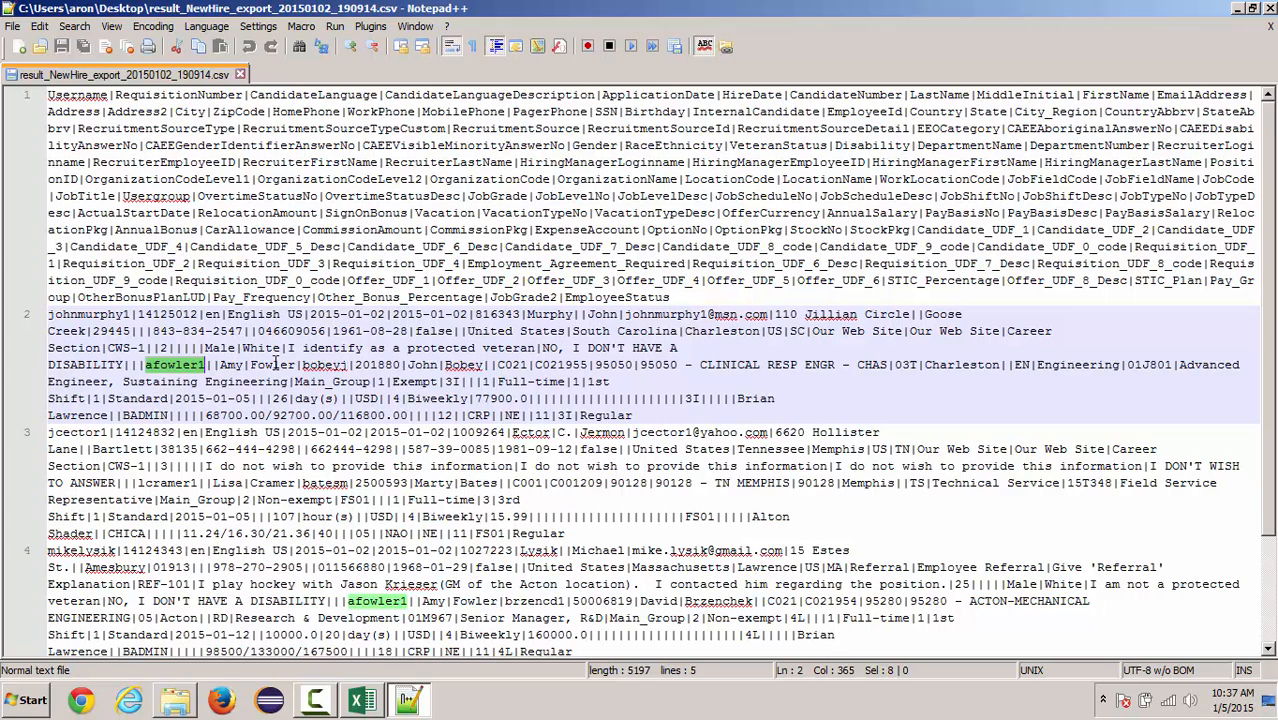
click(362, 703)
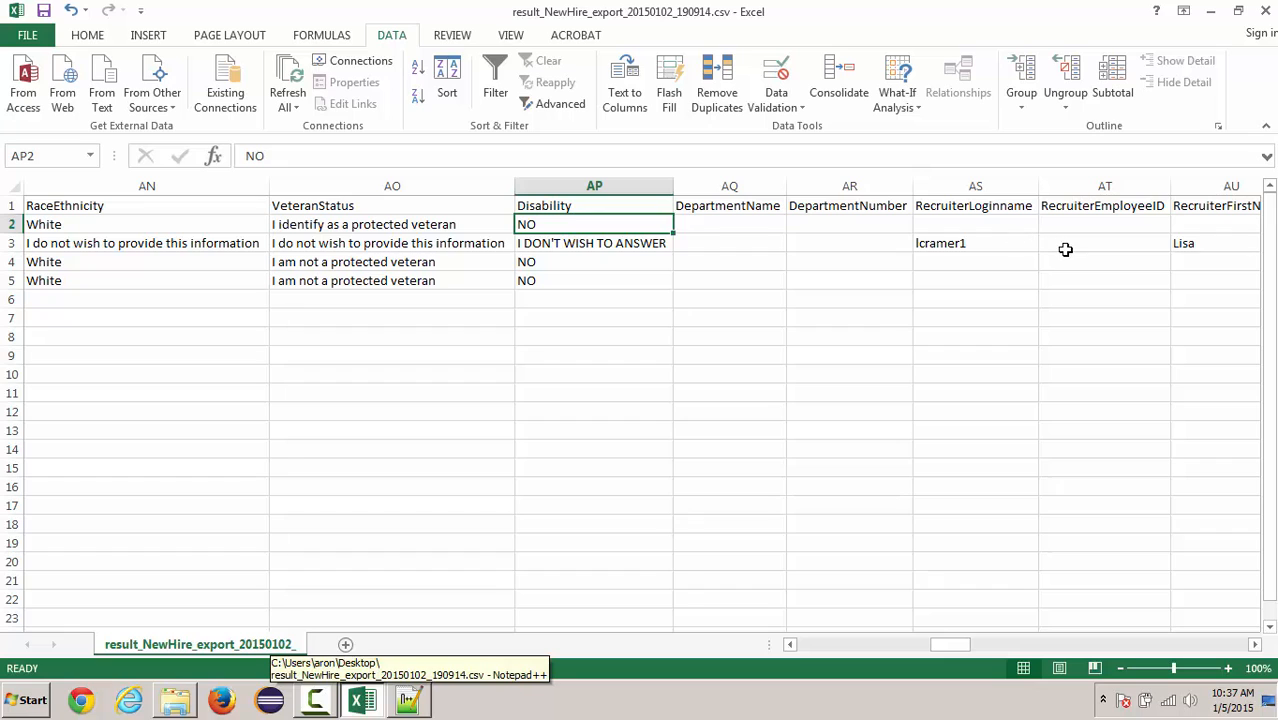
click(1252, 646)
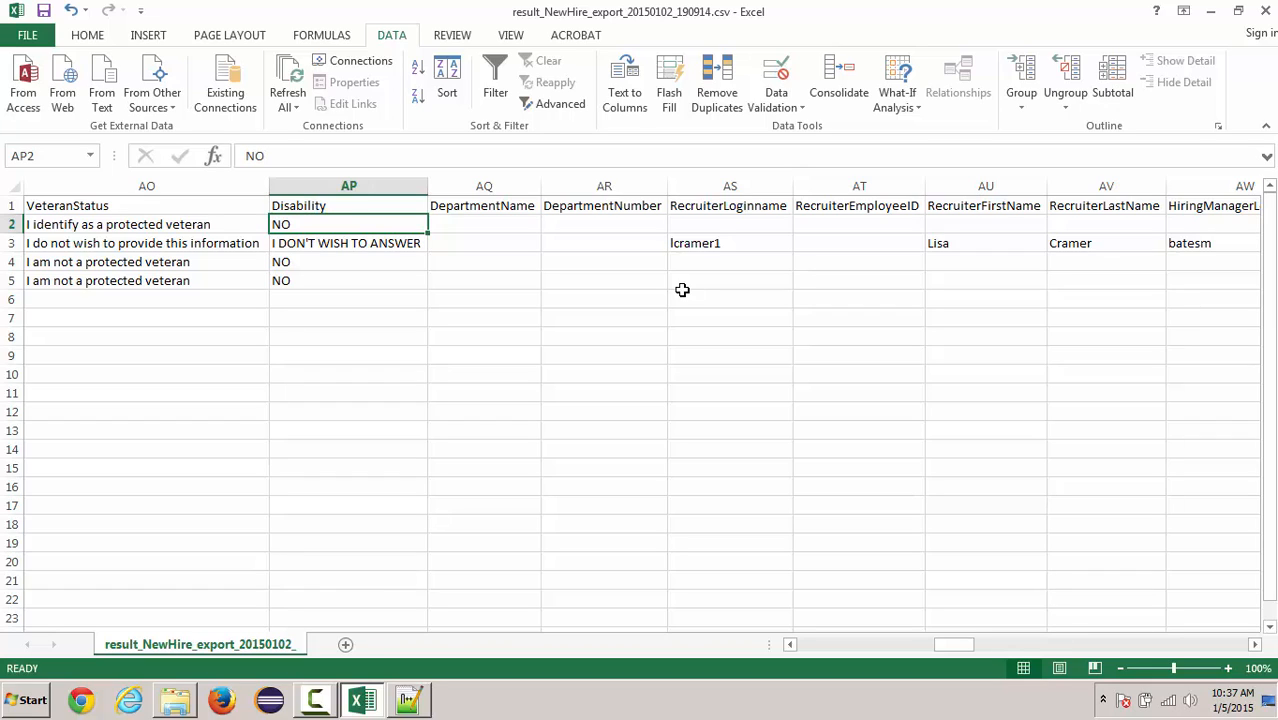
- Close the workbook without saving, then delete the comma after NO in the first record's disability value in Notepad++ and save the file
click(1263, 12)
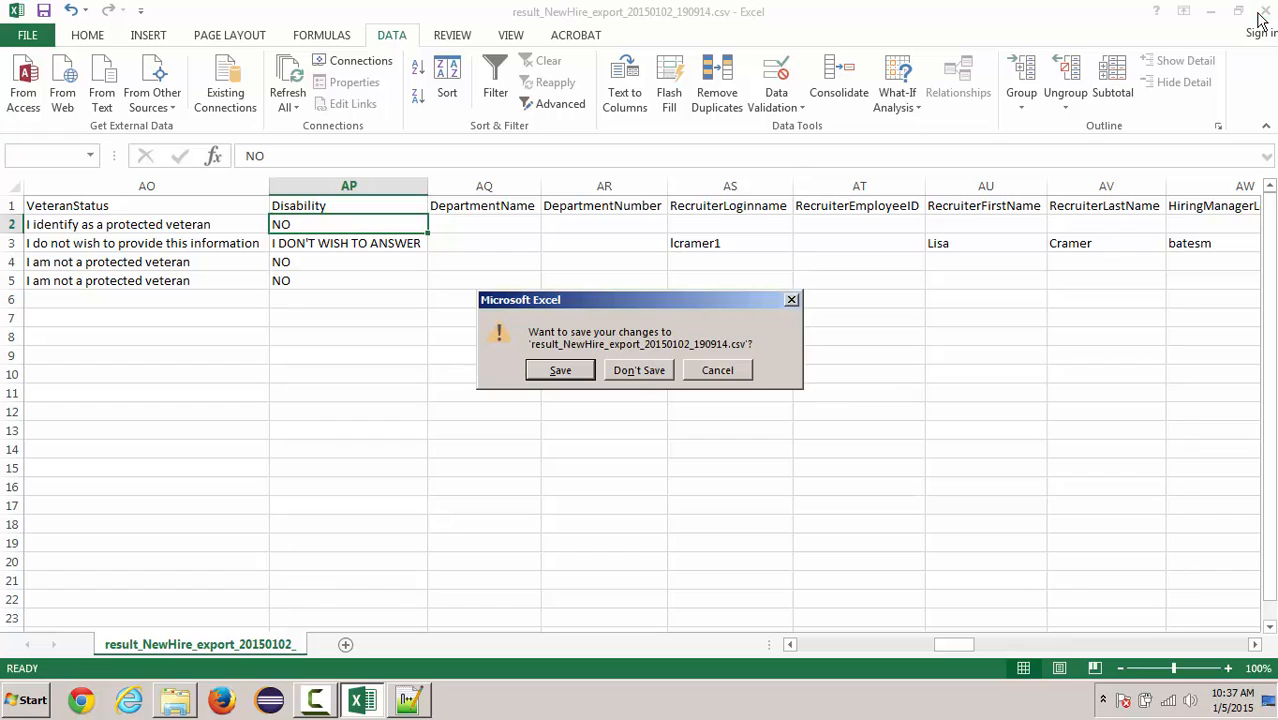
click(670, 370)
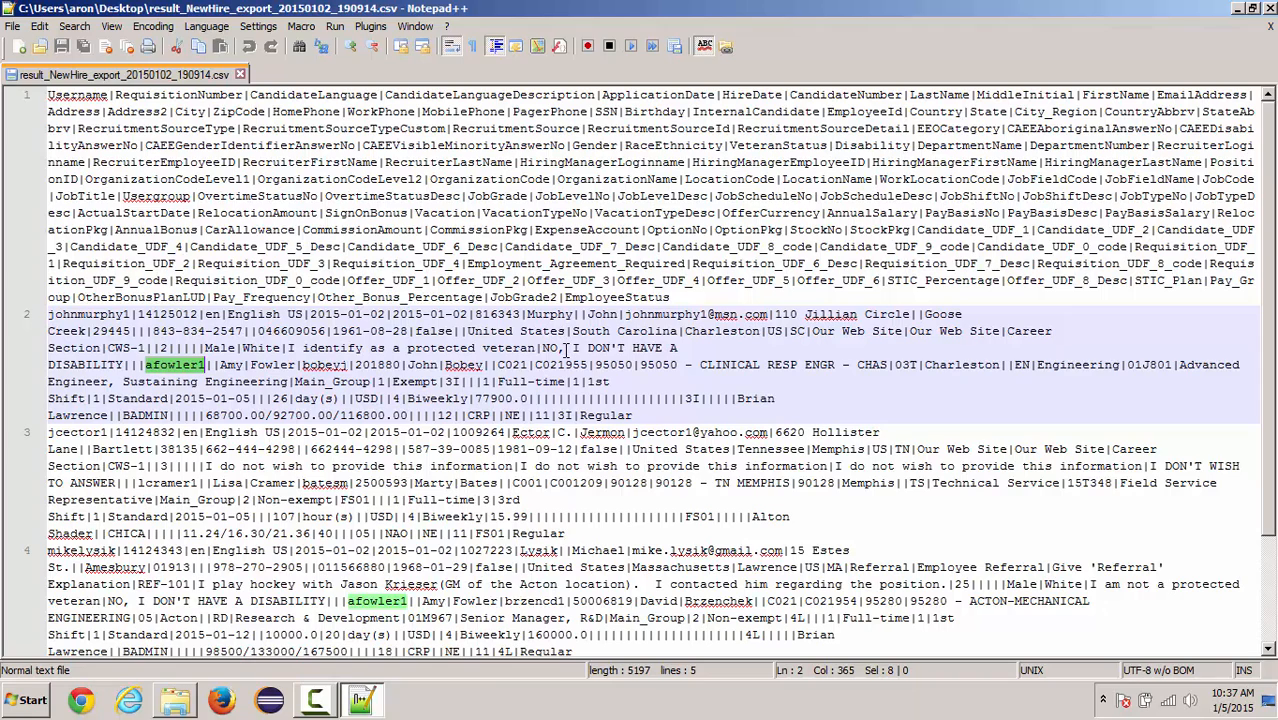
click(566, 348)
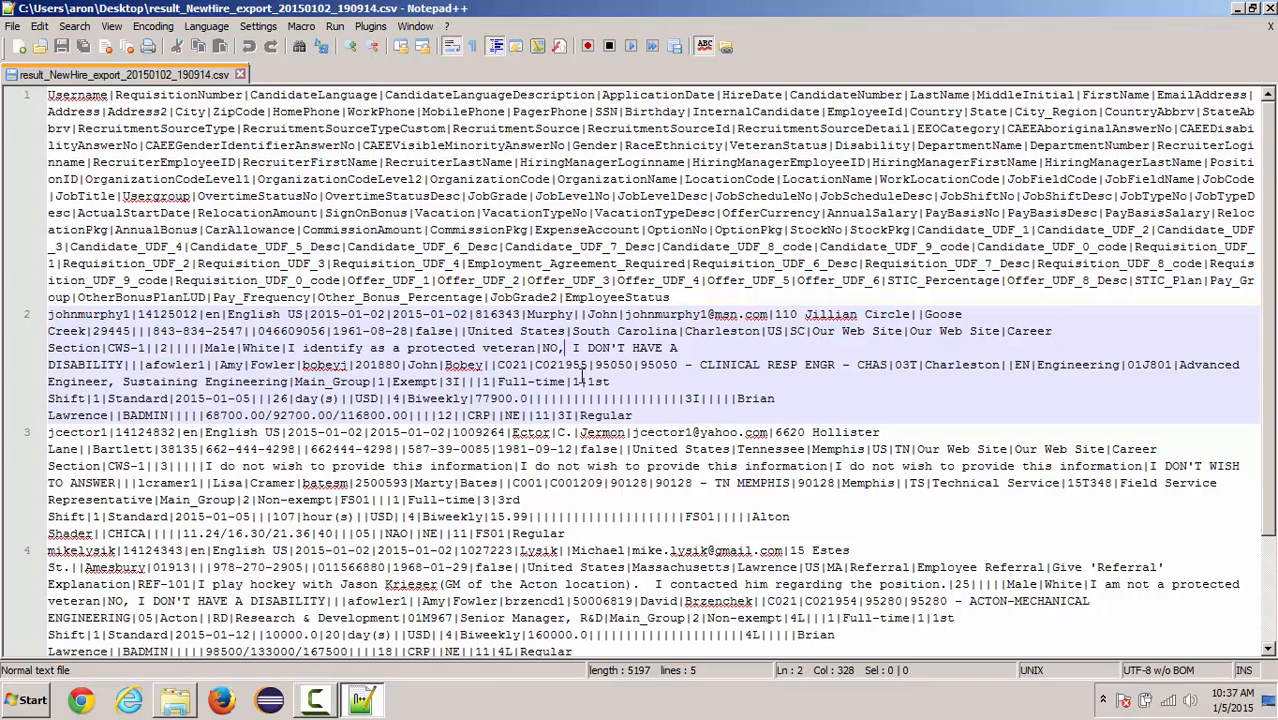
key(BackSpace)
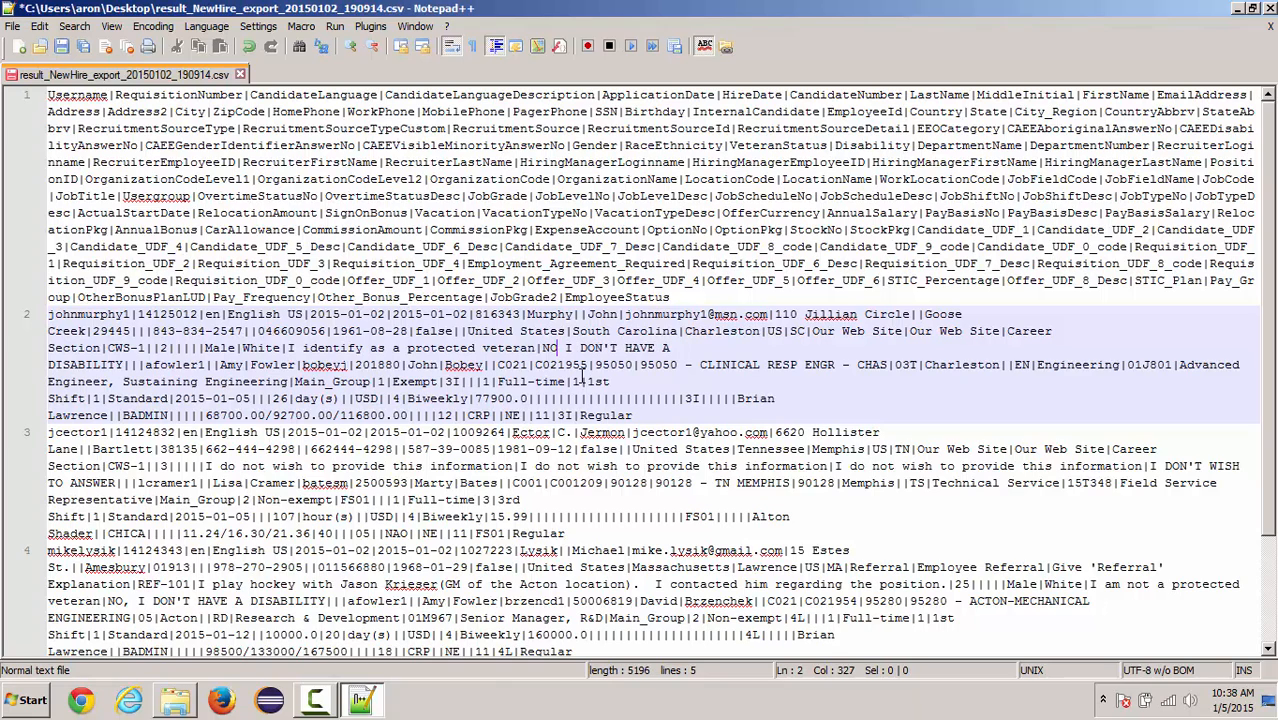
click(61, 46)
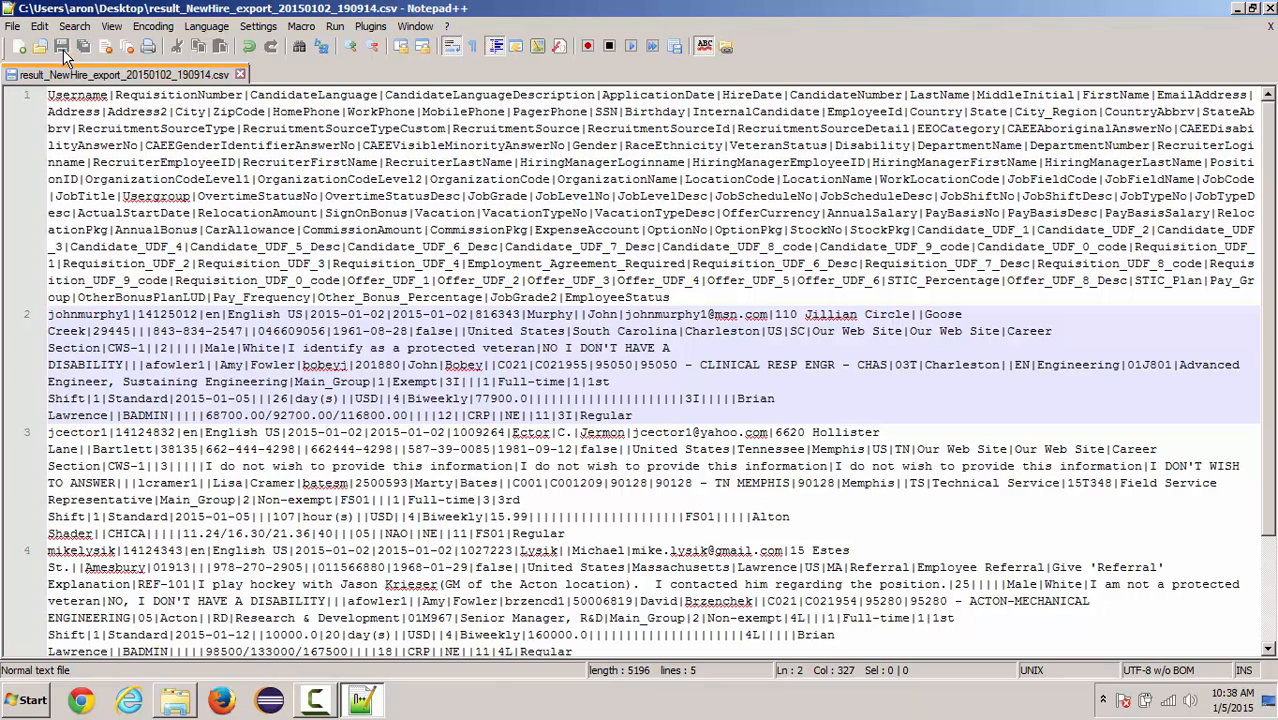
- Show the desktop and open result_NewHire_export_20150102_190914.csv with Excel
key(super+d)
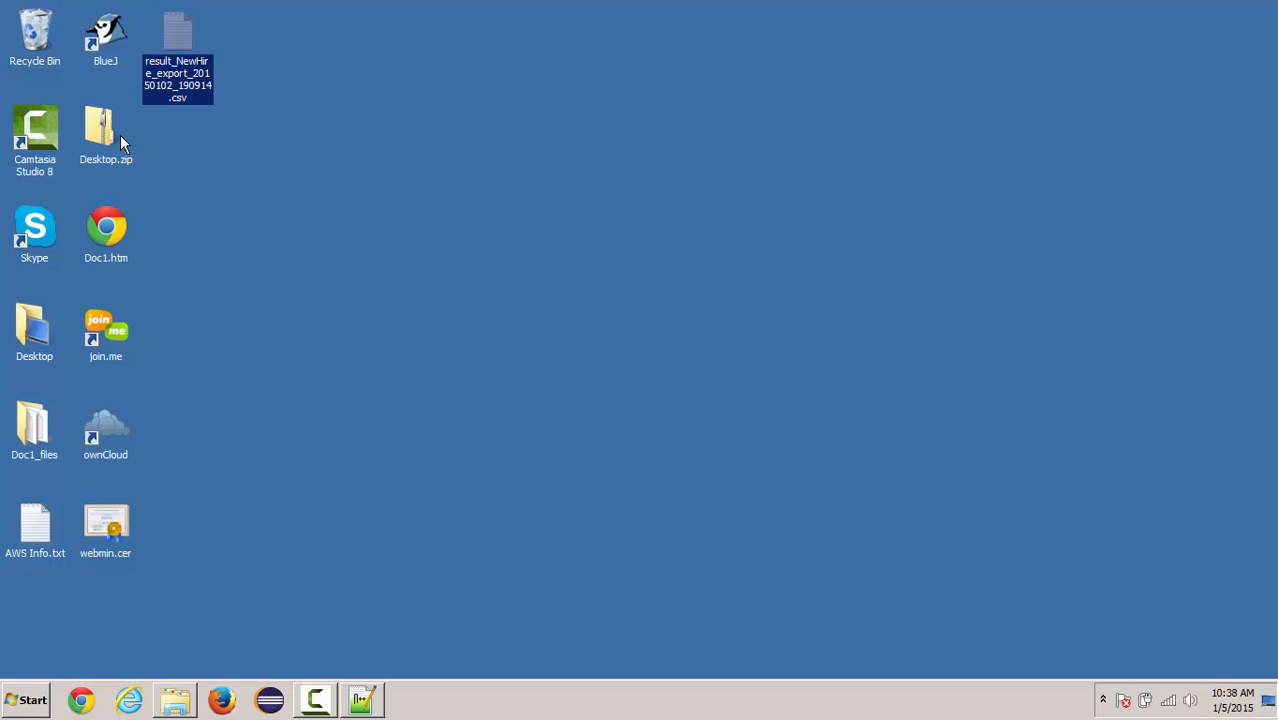
right_click(184, 29)
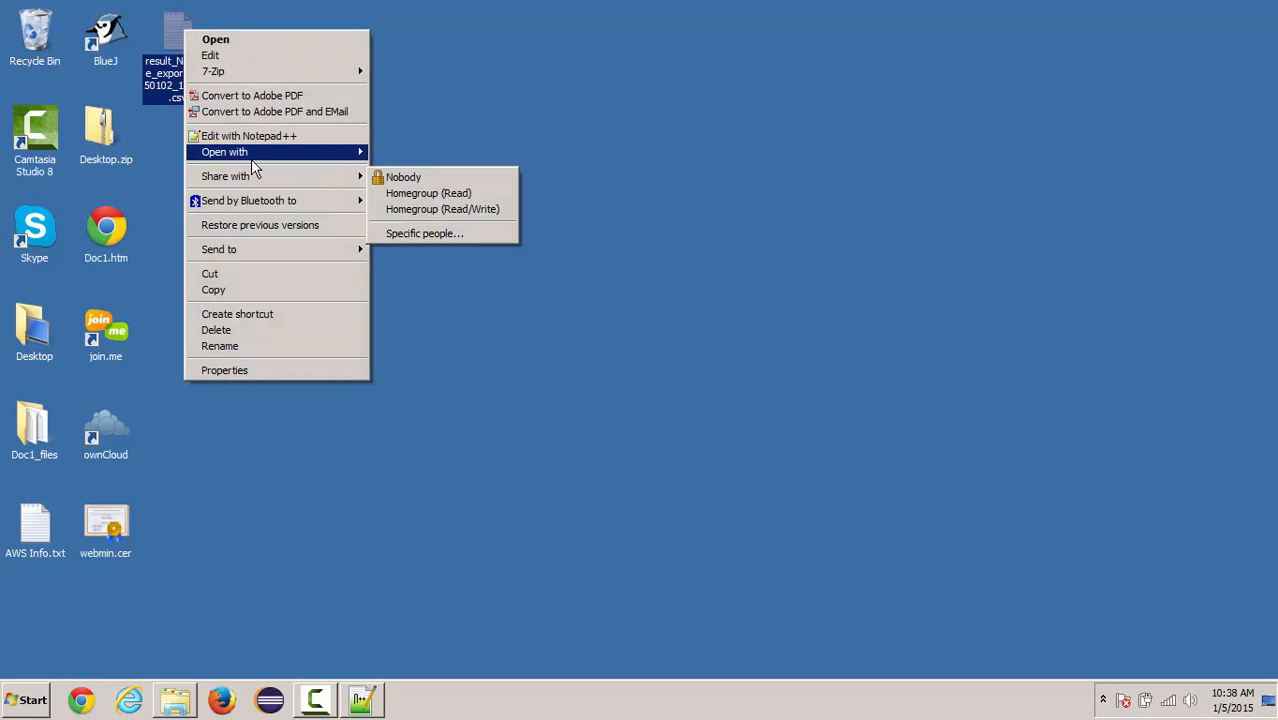
mouse_move(251, 158)
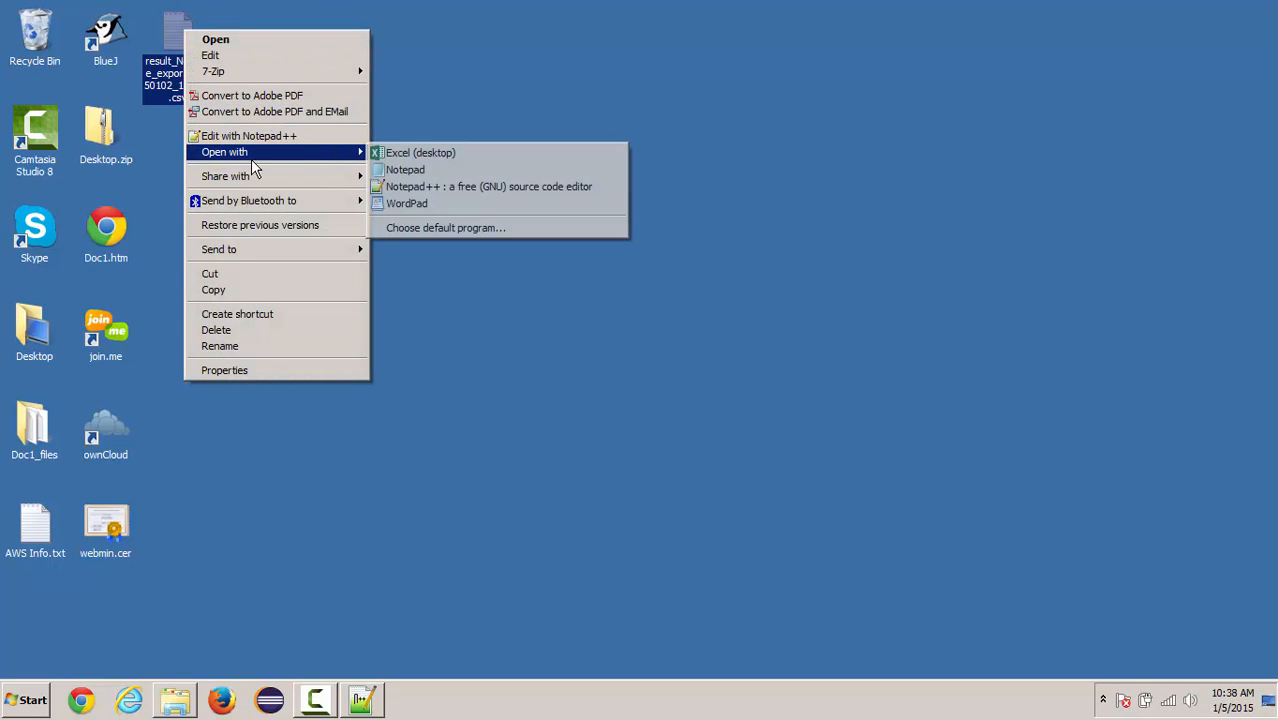
click(410, 153)
- Split column A into columns using only | as the delimiter, replacing the existing data, and autofit all column widths
click(51, 186)
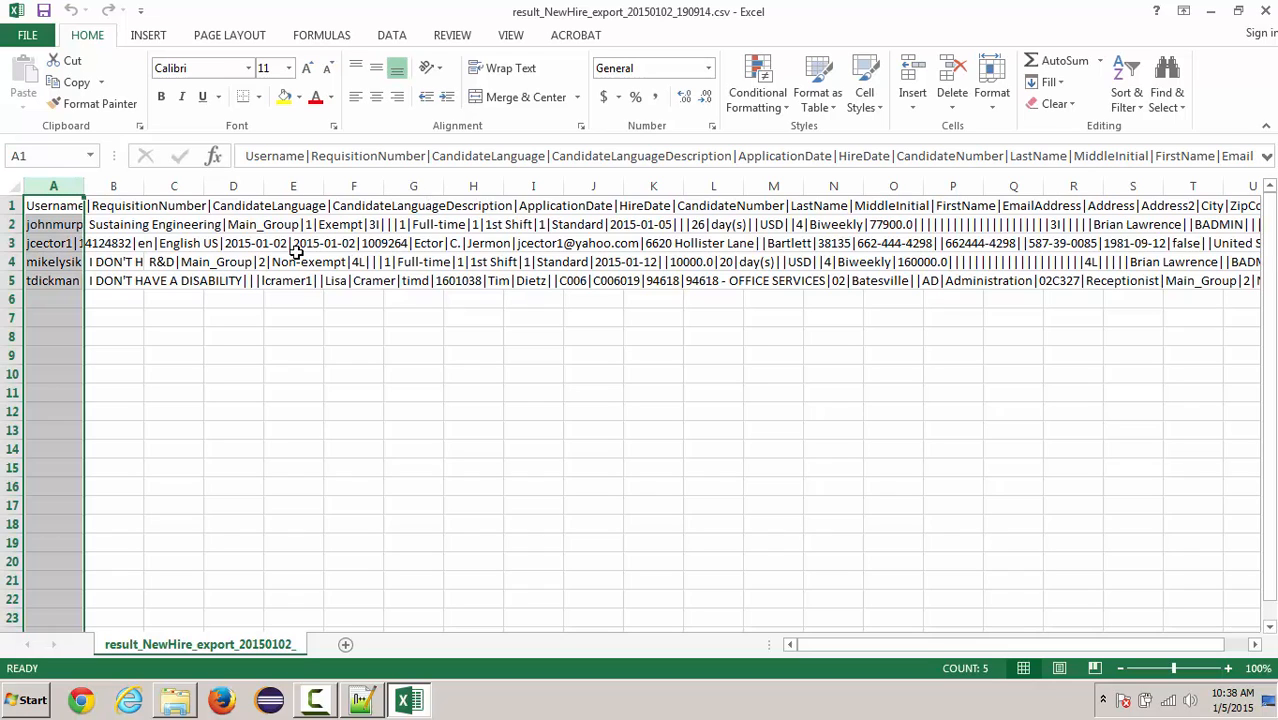
click(388, 38)
click(603, 85)
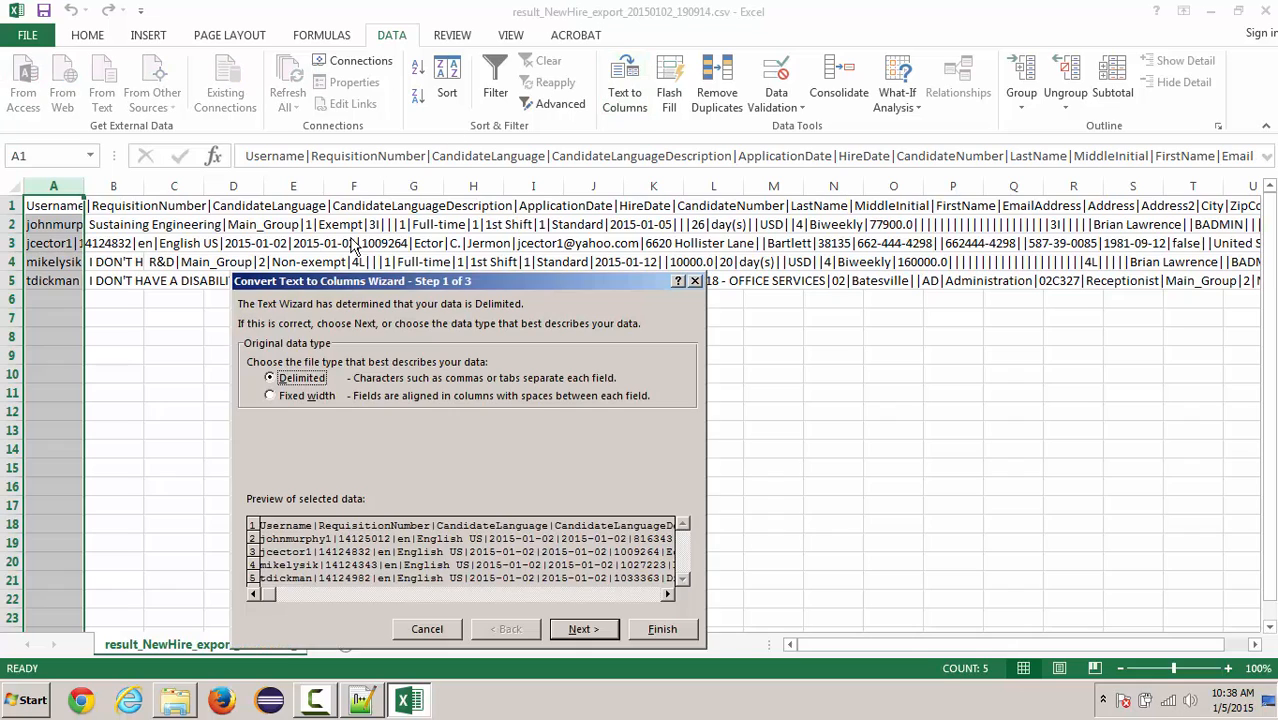
click(570, 630)
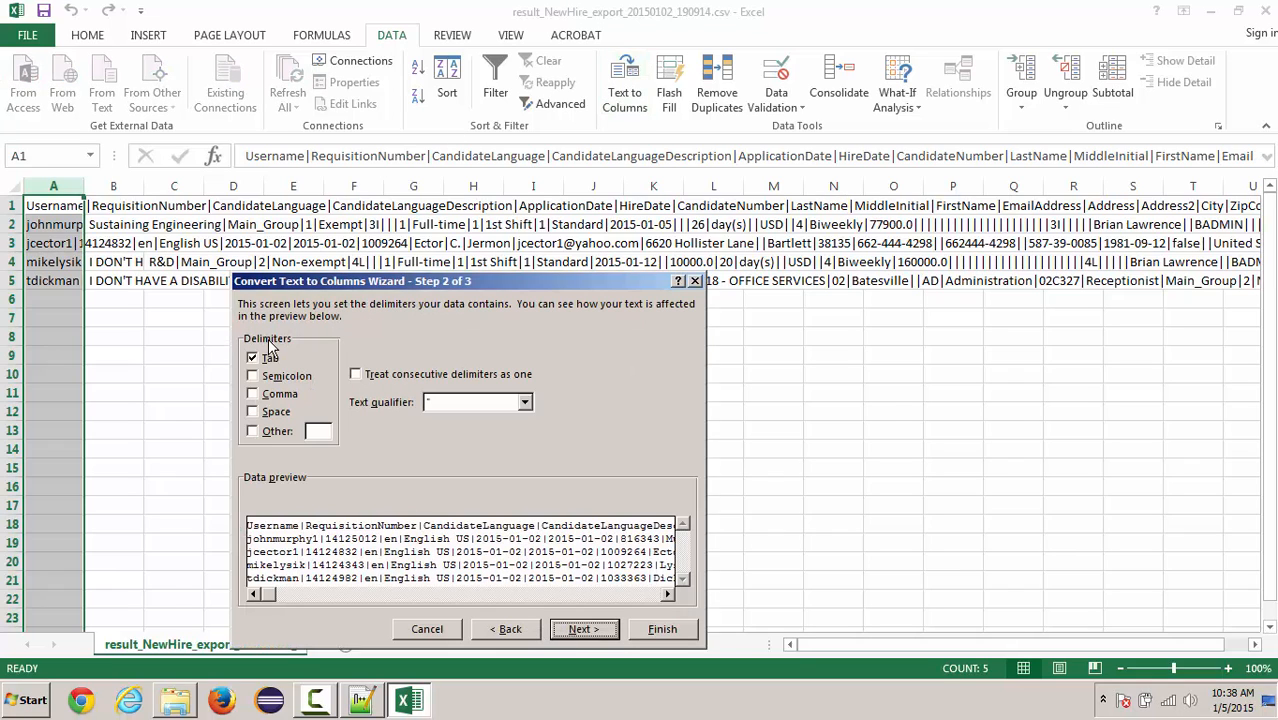
click(254, 358)
click(313, 430)
text(|)
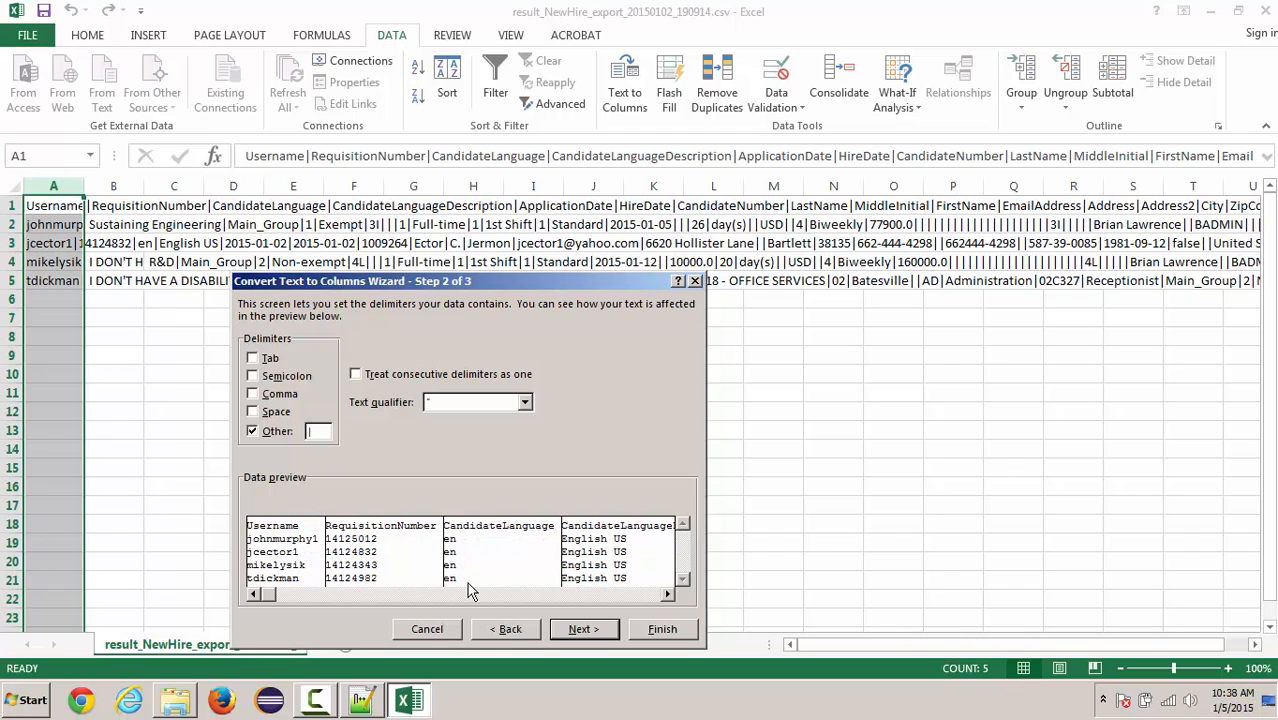
click(582, 631)
click(645, 631)
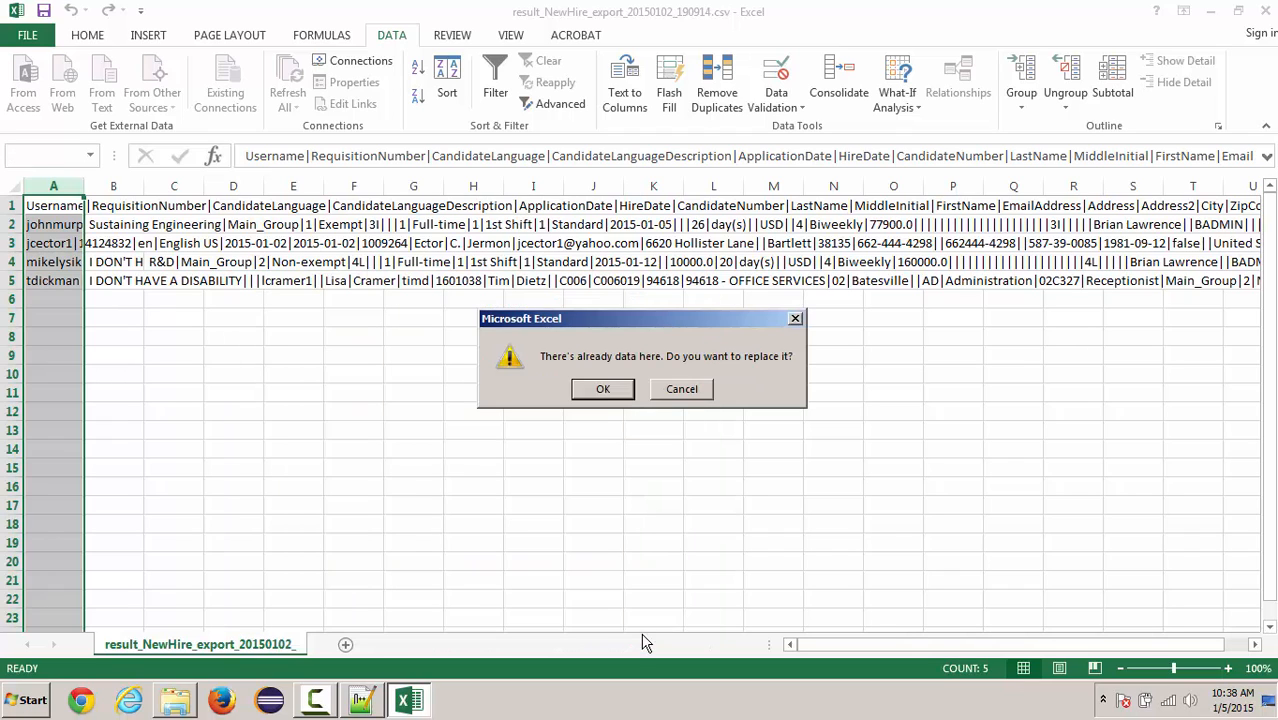
click(597, 390)
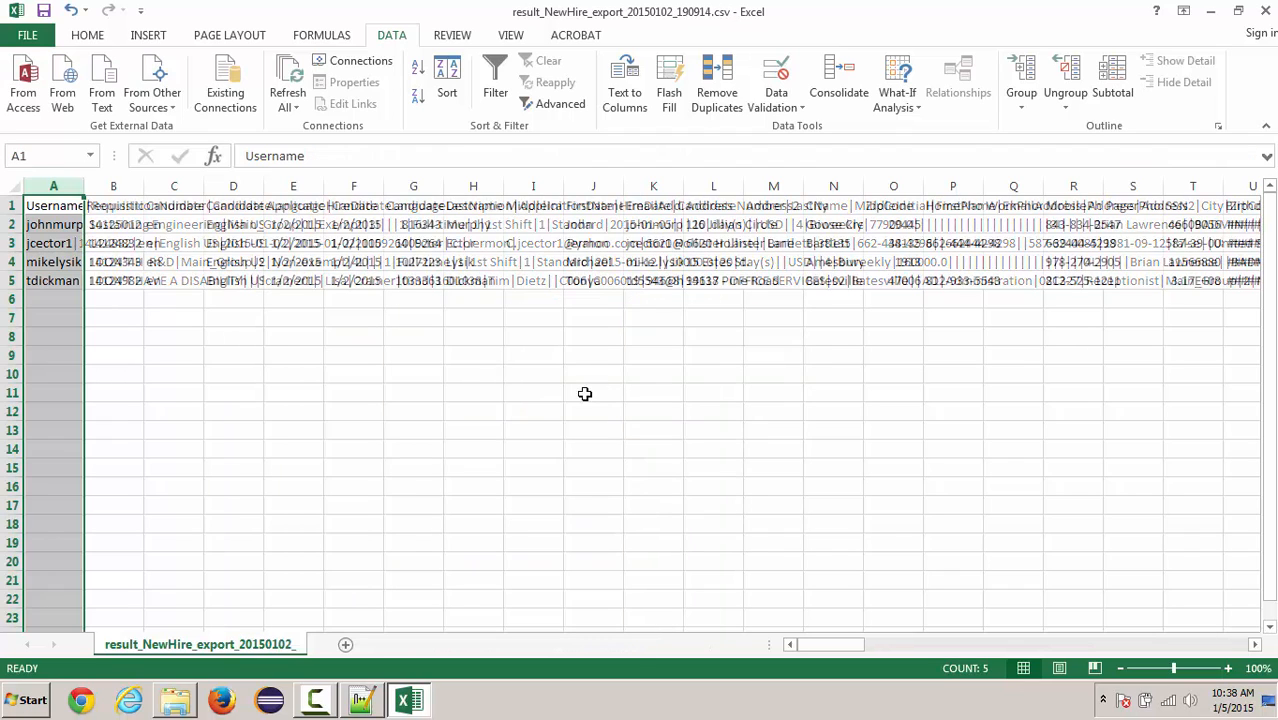
click(12, 186)
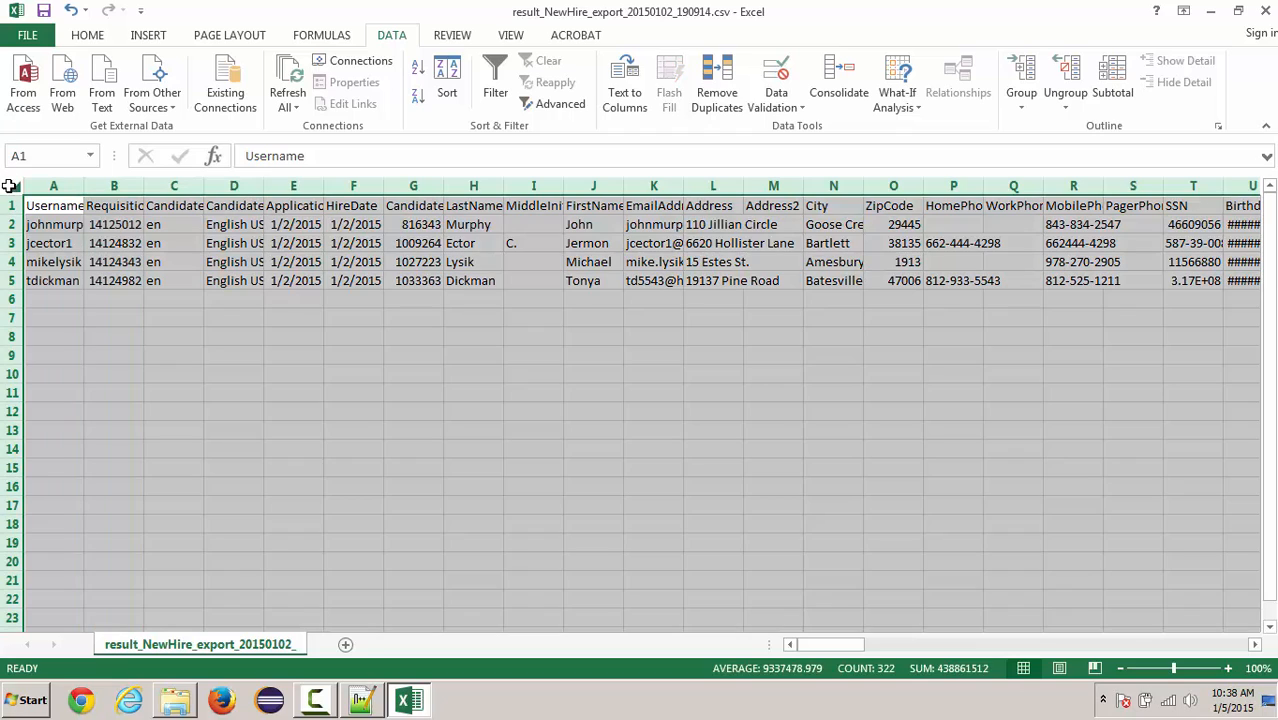
double_click(84, 186)
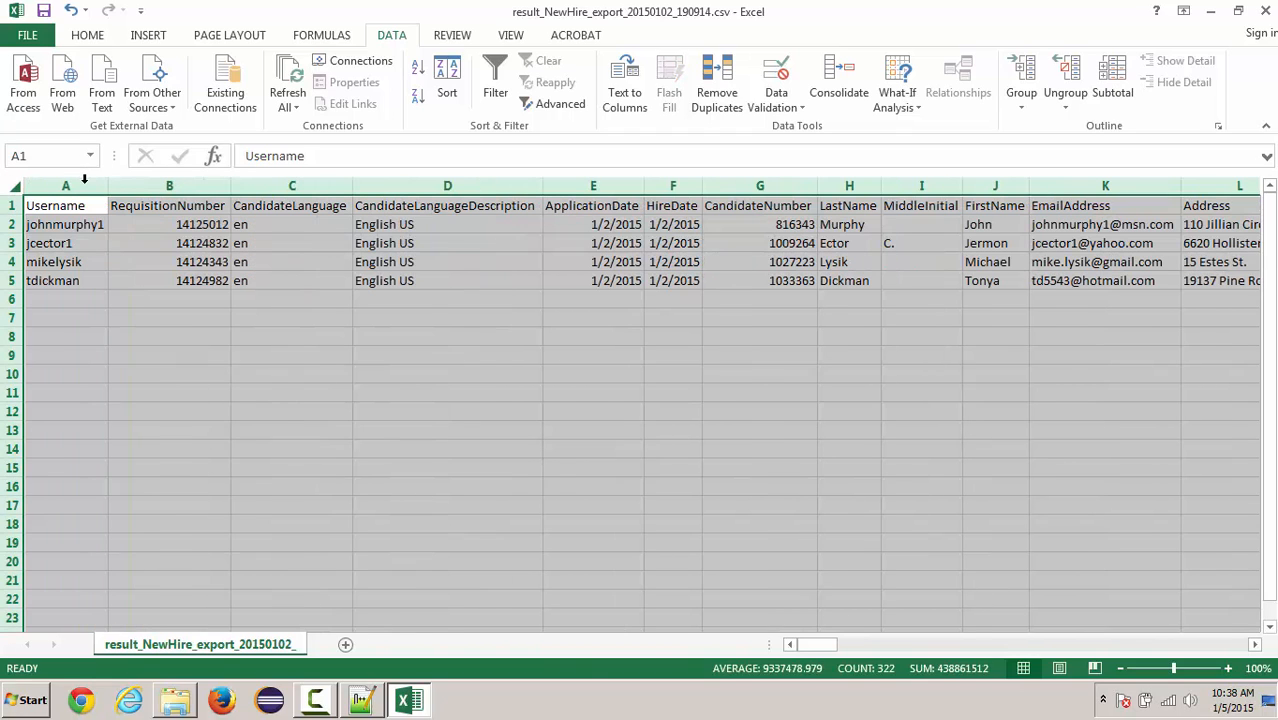
- Examine the first record's cells from Disability through JobTitle and Usergroup, and switch to the raw text in Notepad++
click(908, 648)
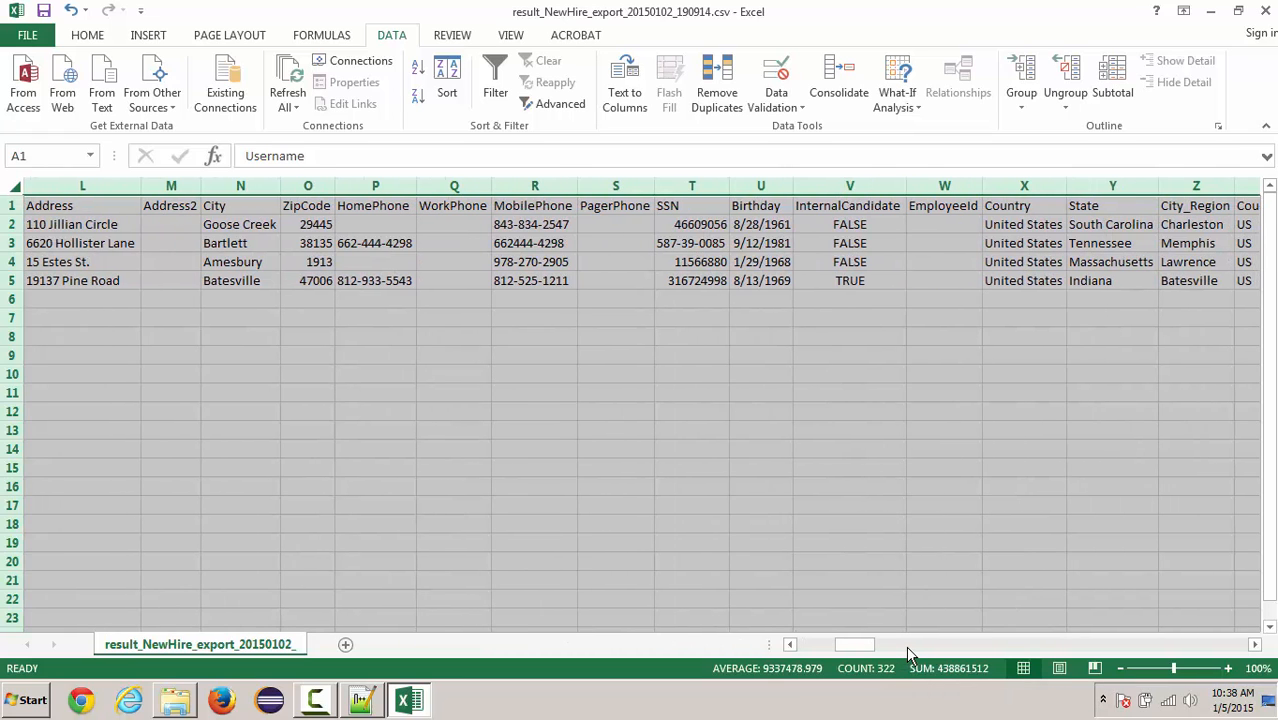
click(906, 646)
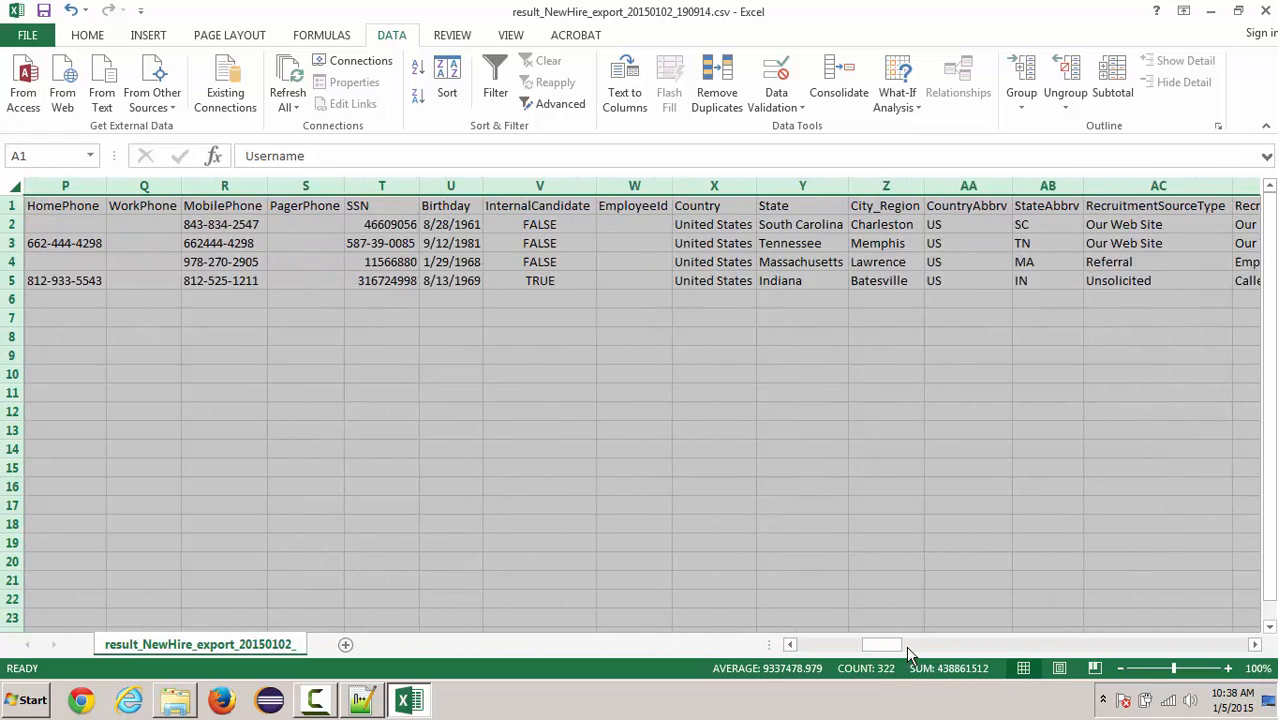
click(963, 648)
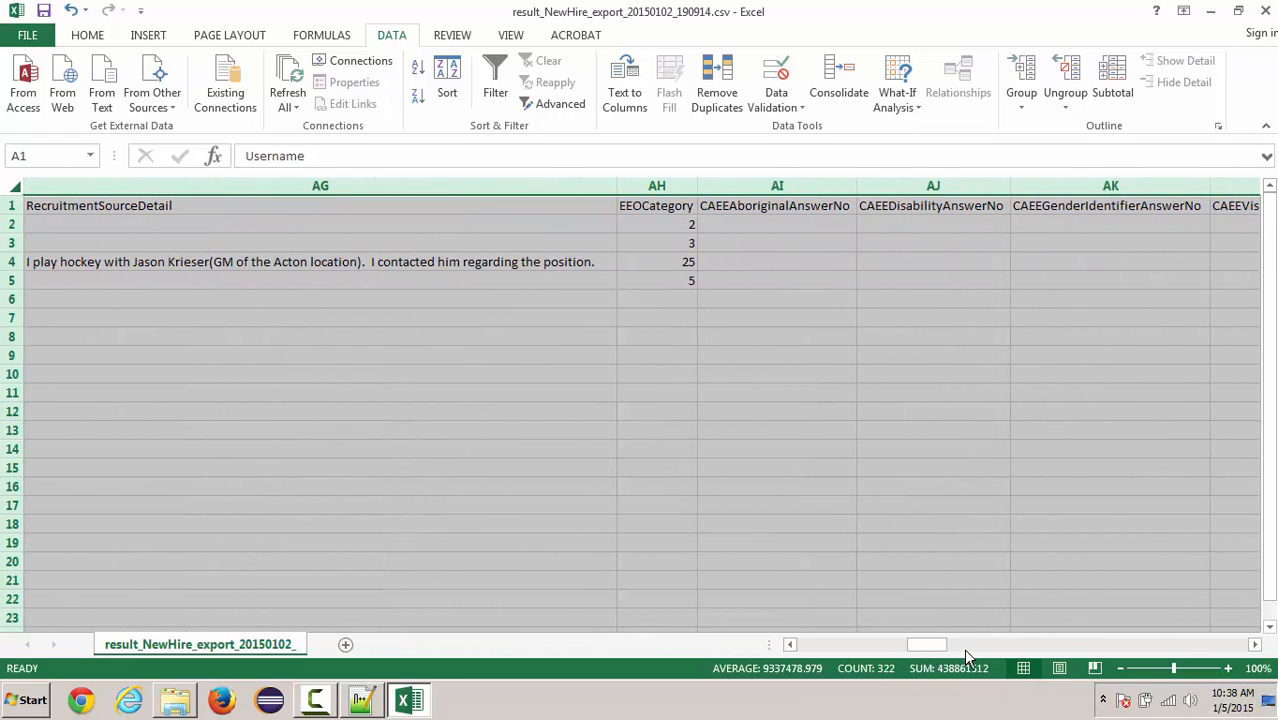
click(1018, 646)
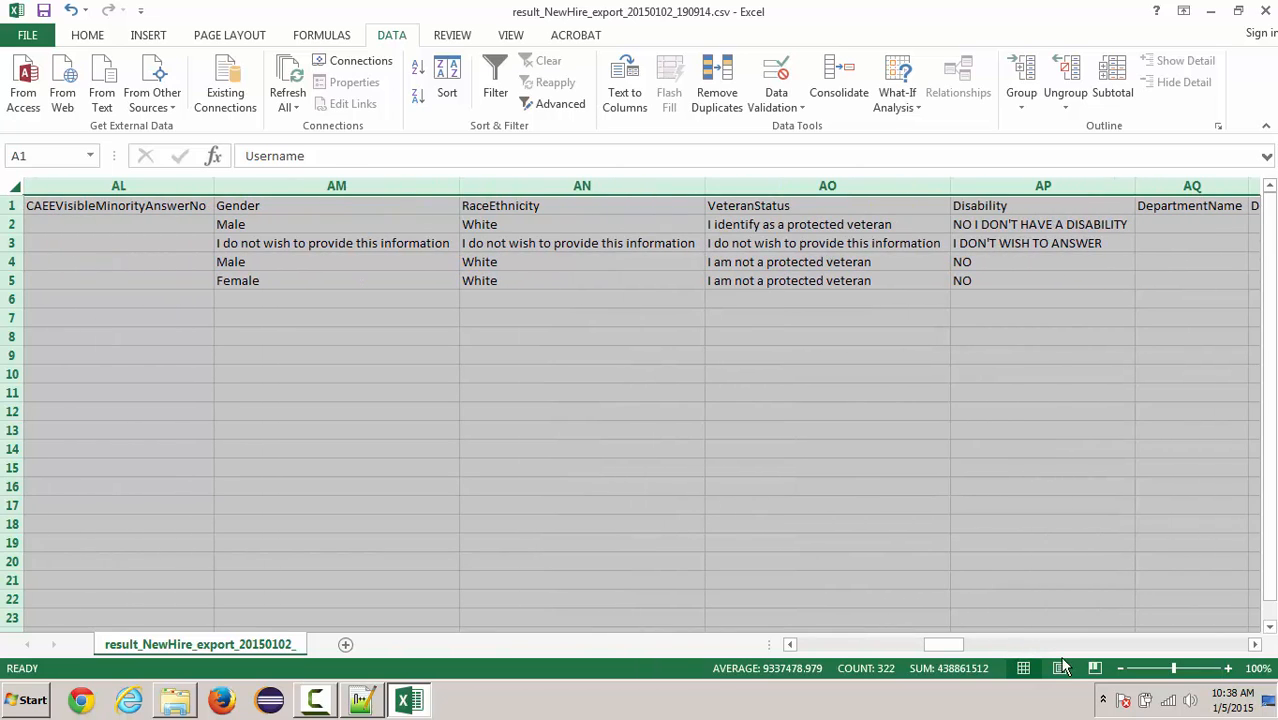
drag(958, 646, 964, 647)
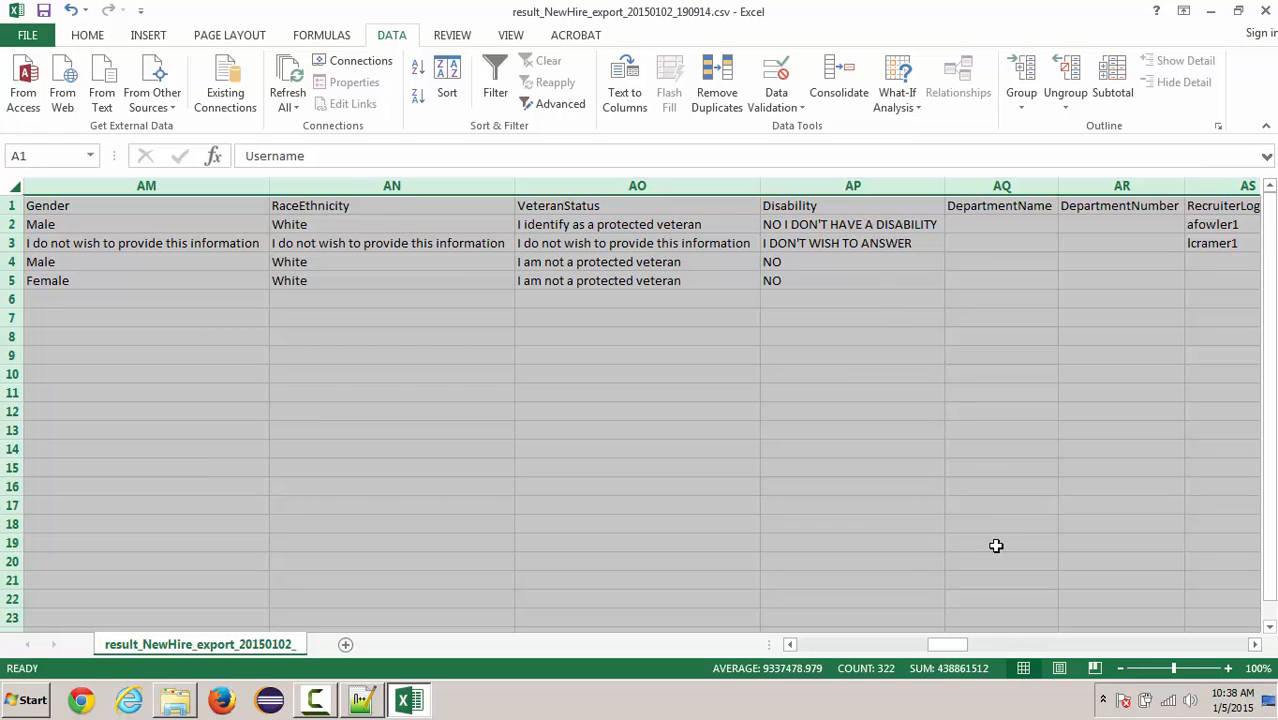
drag(949, 650, 1014, 651)
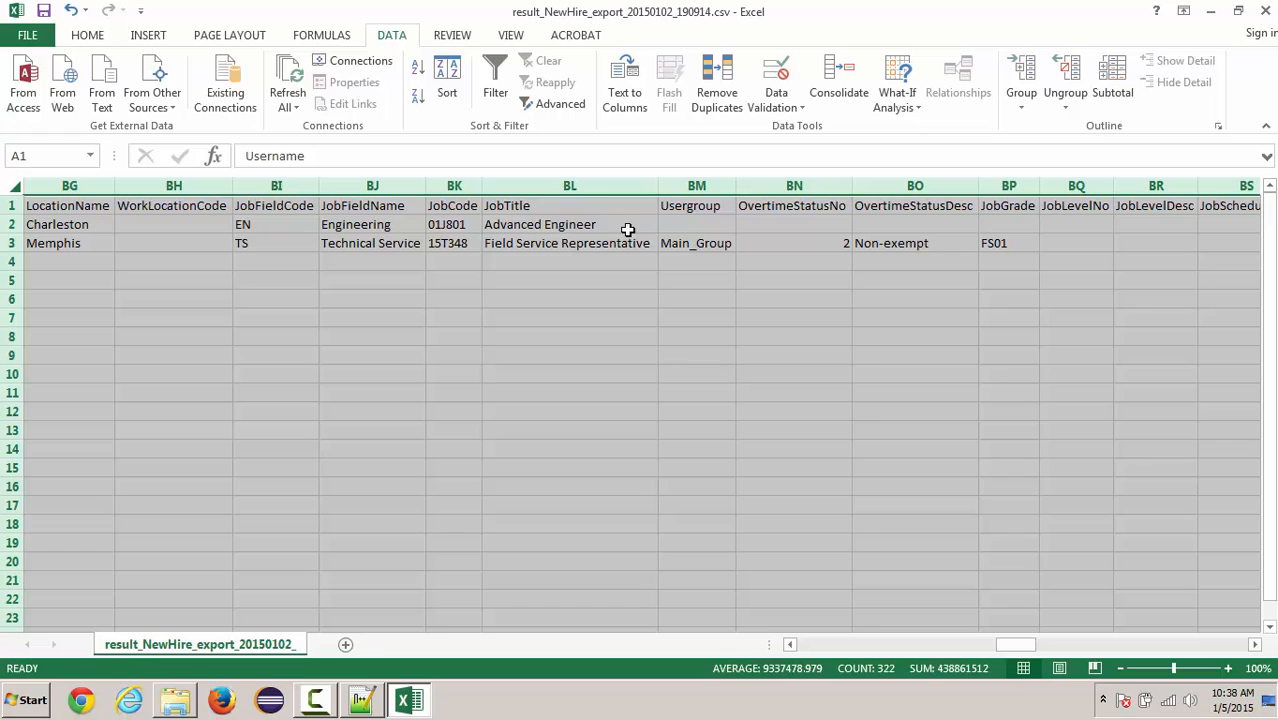
drag(1020, 648, 1020, 648)
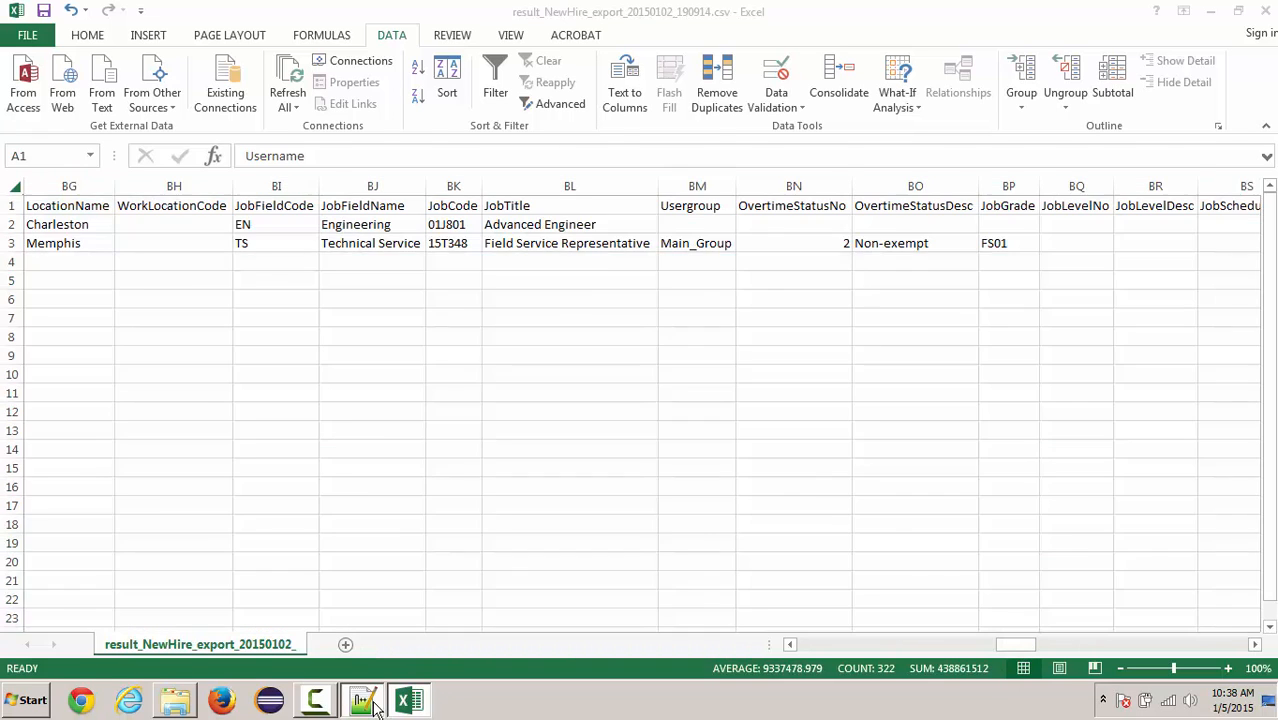
click(370, 702)
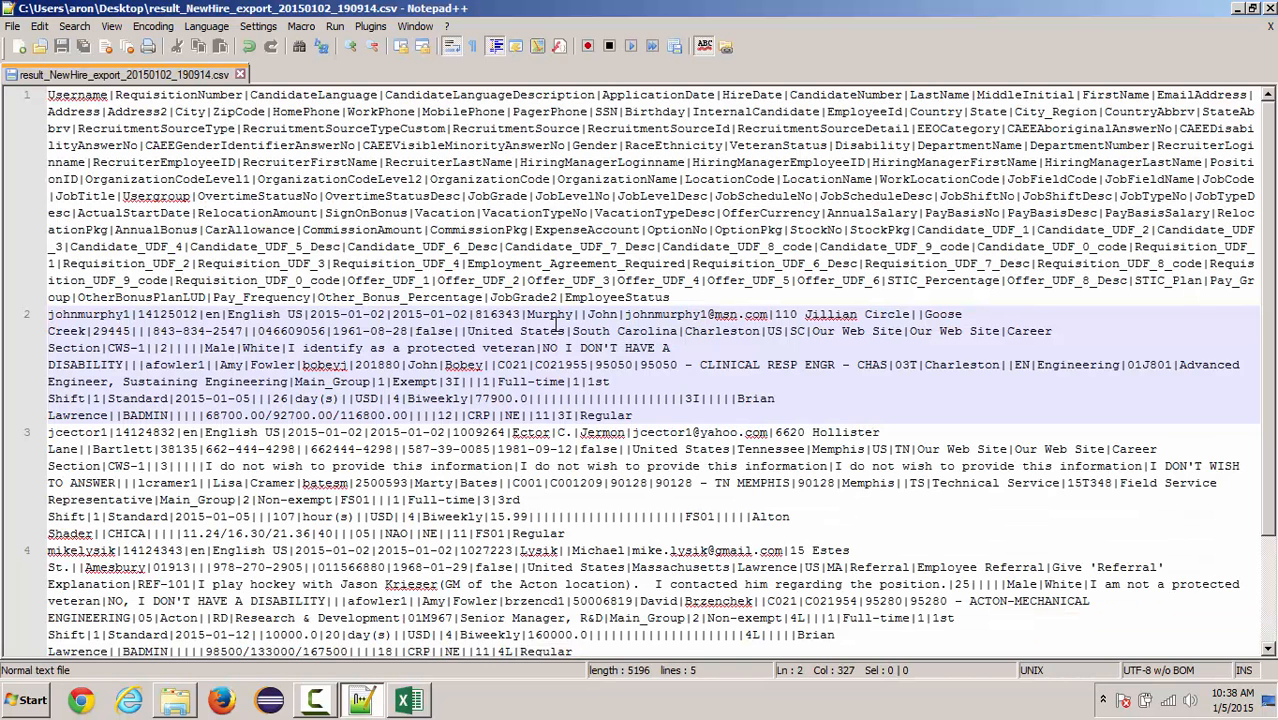